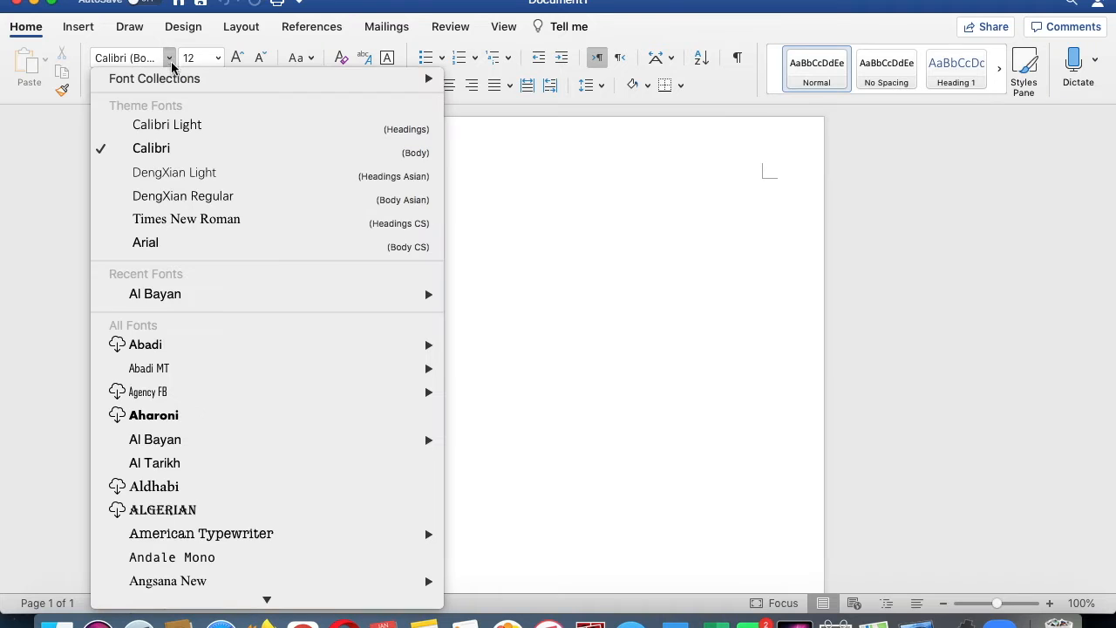
- Set the text formatting to Arial, size 20, with the standard blue font color
click(209, 237)
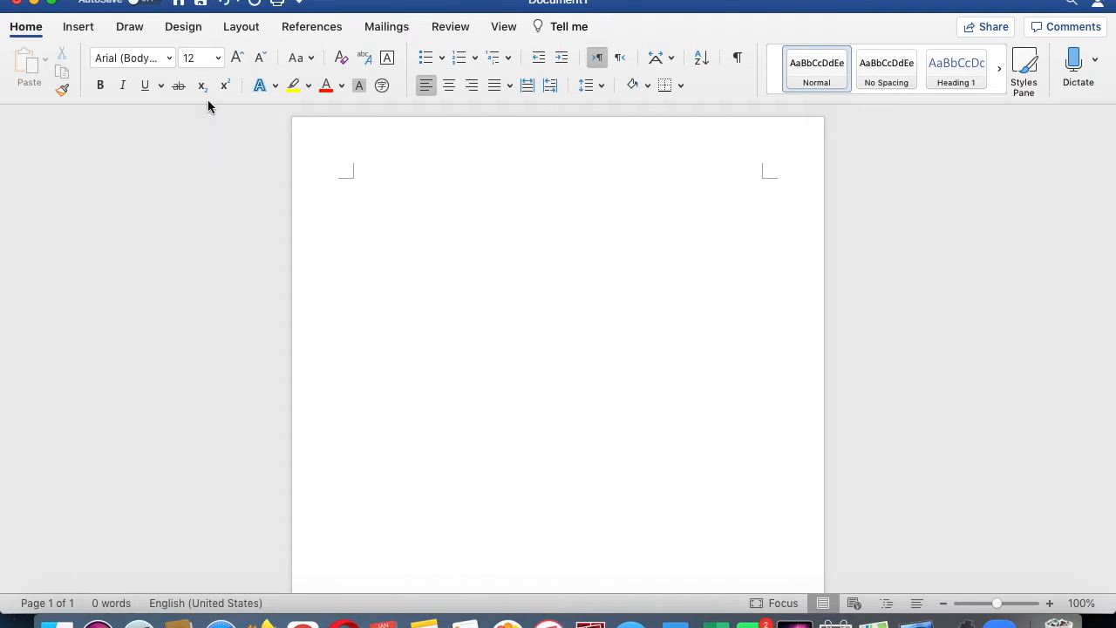
click(219, 59)
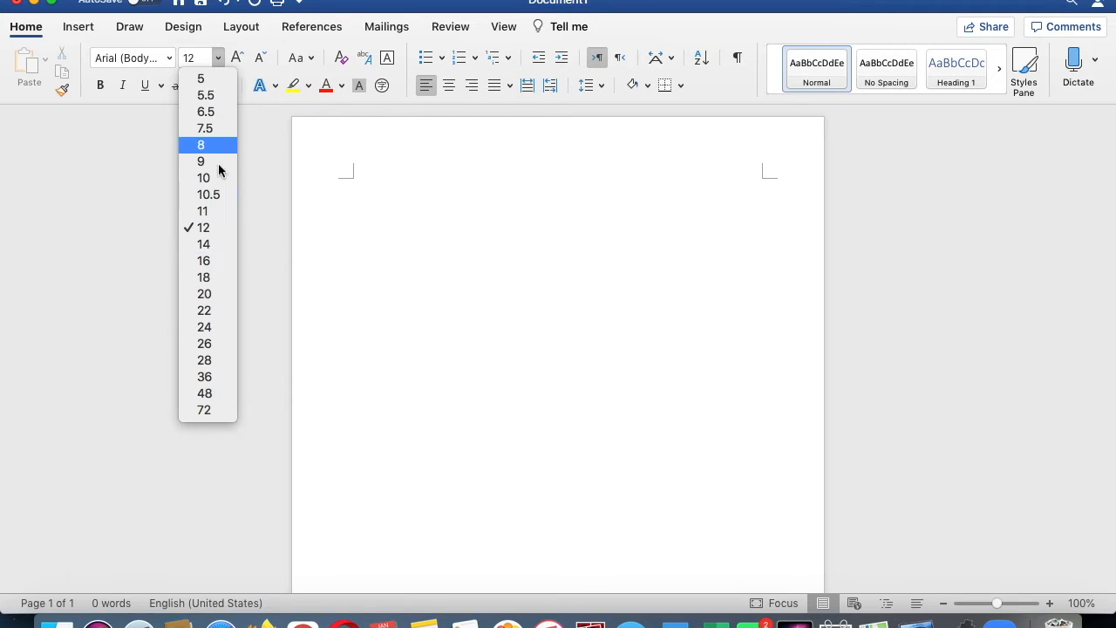
click(216, 294)
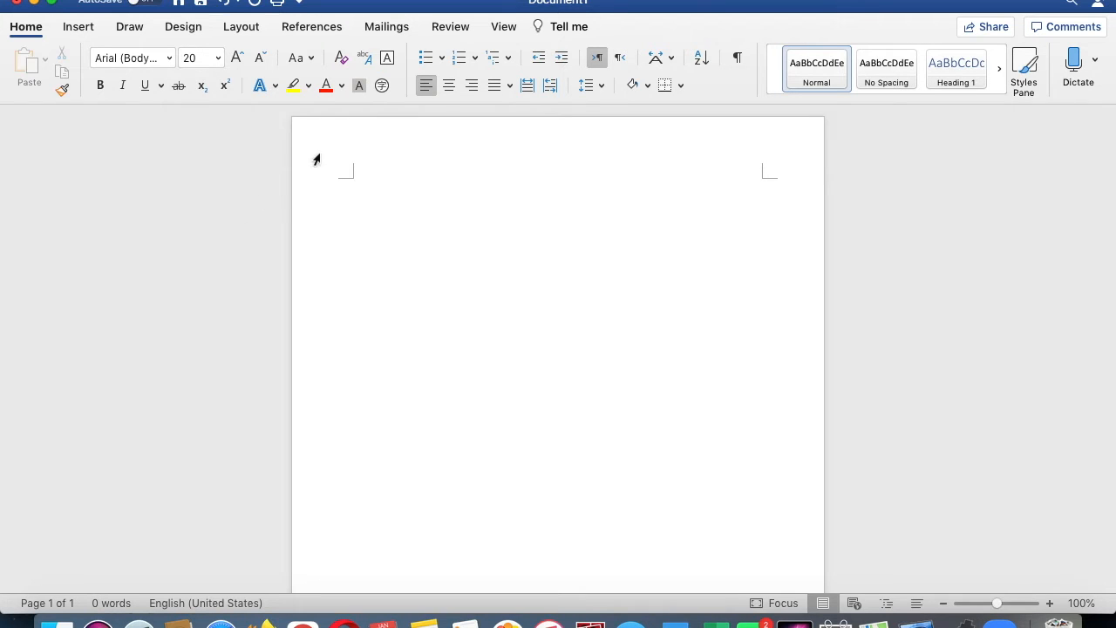
click(341, 88)
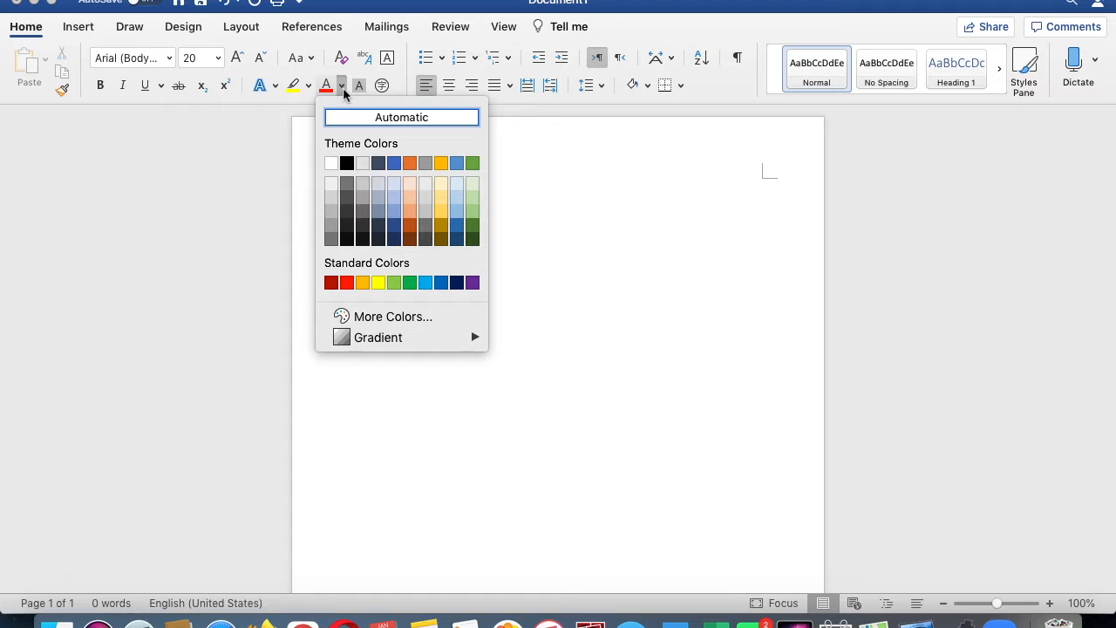
click(442, 284)
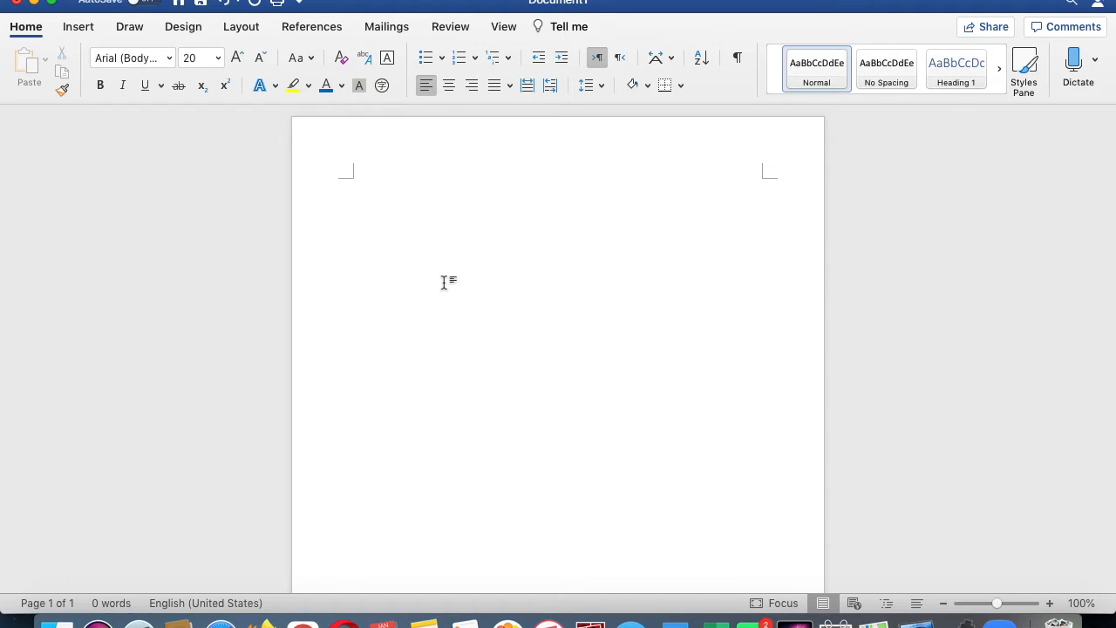
- Write the opening sentences "My favorite subject is art. I love to draw and paint."
text(My)
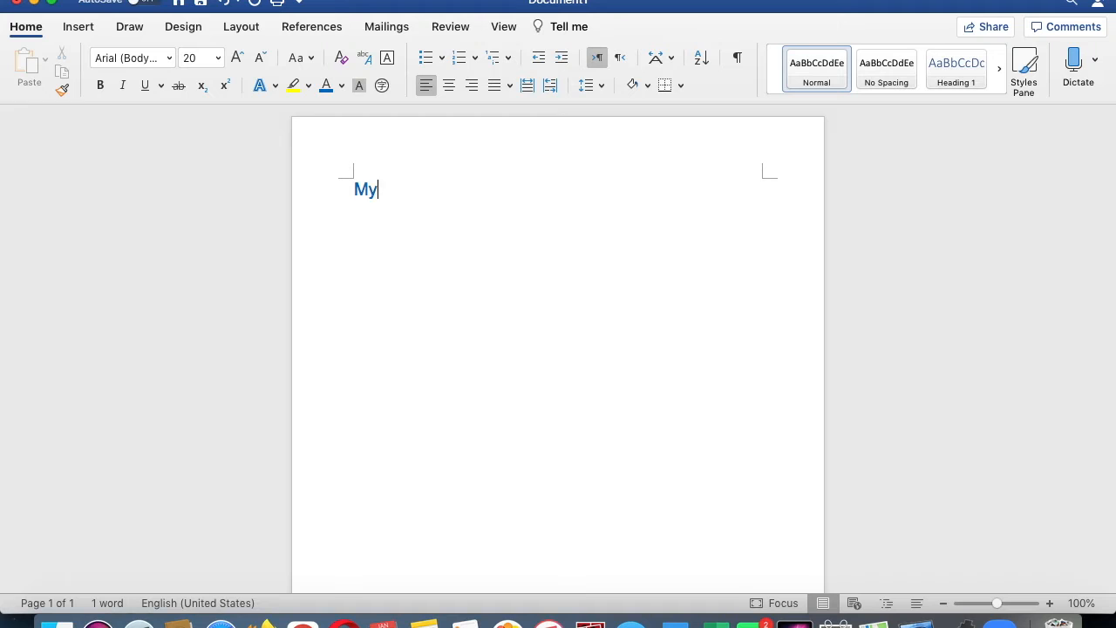
text( favorite subje)
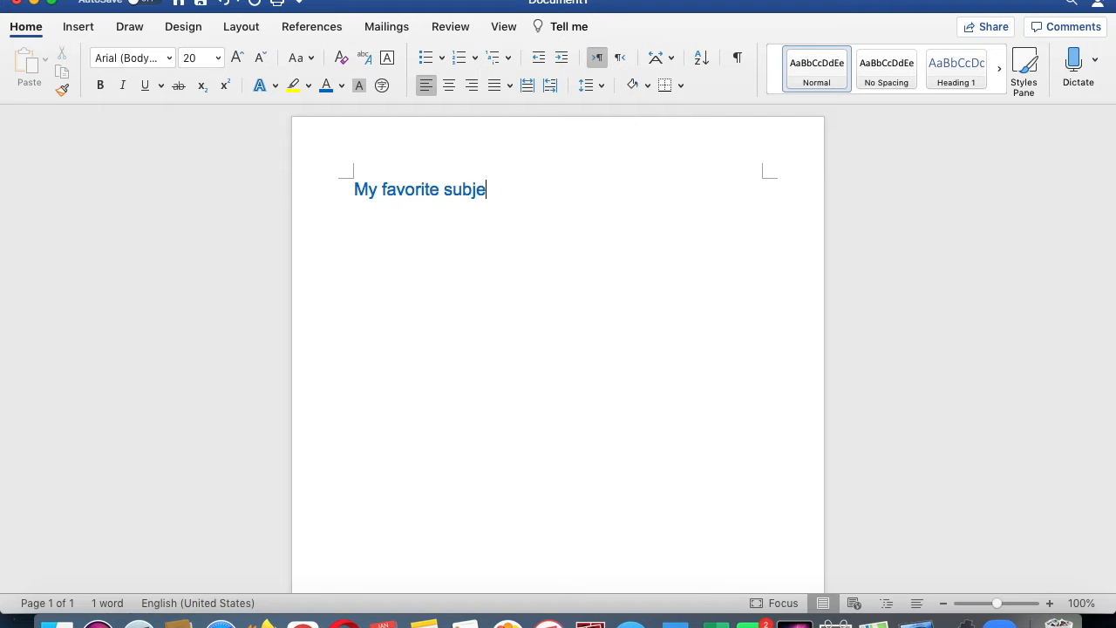
text(ct is art. I love)
text( to draw and p)
text(aint. Mrs)
- Write that the art teacher, by title and surname, "helps us learn how to correctly draw and"
text(. Matsias)
text( helps us )
text(learn how t)
text(o )
text(so)
key(BackSpace)
key(BackSpace)
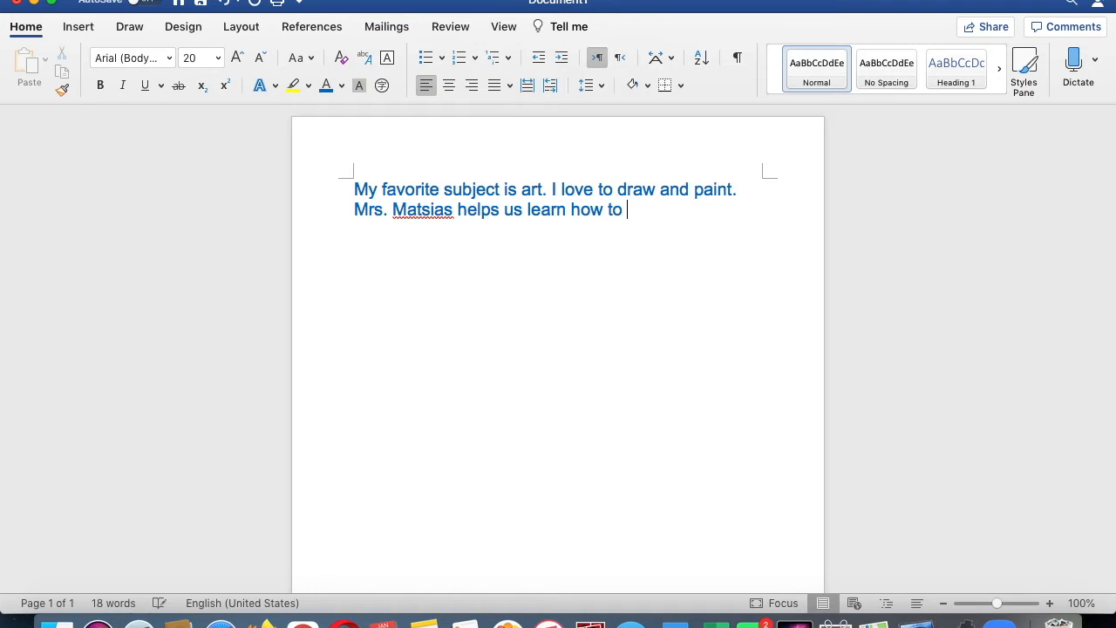
text(correctly draw and)
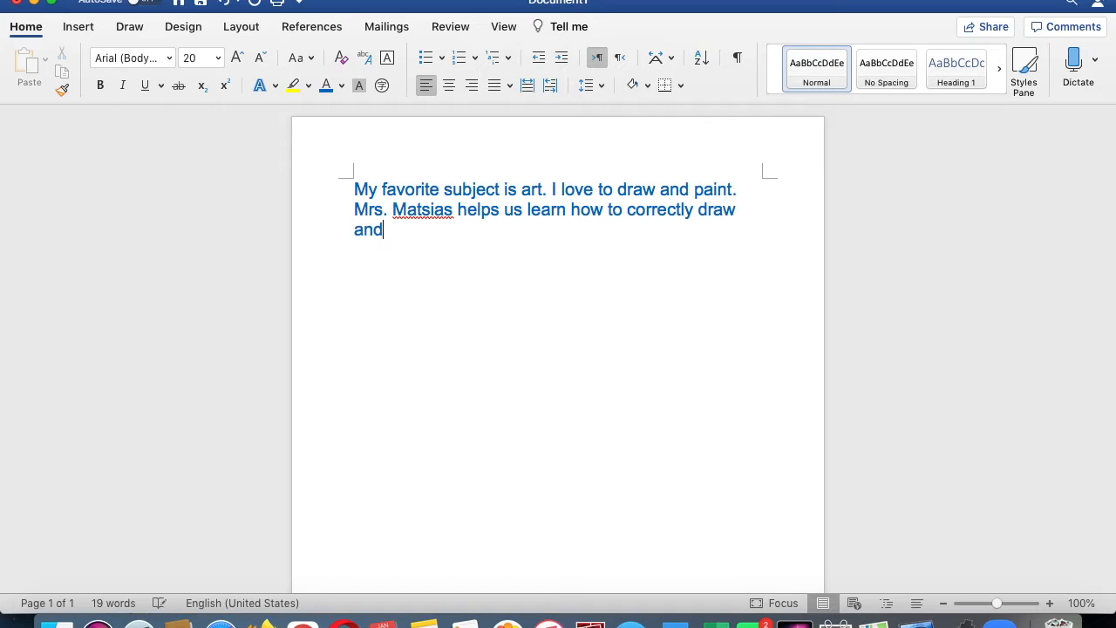
text( color in objec)
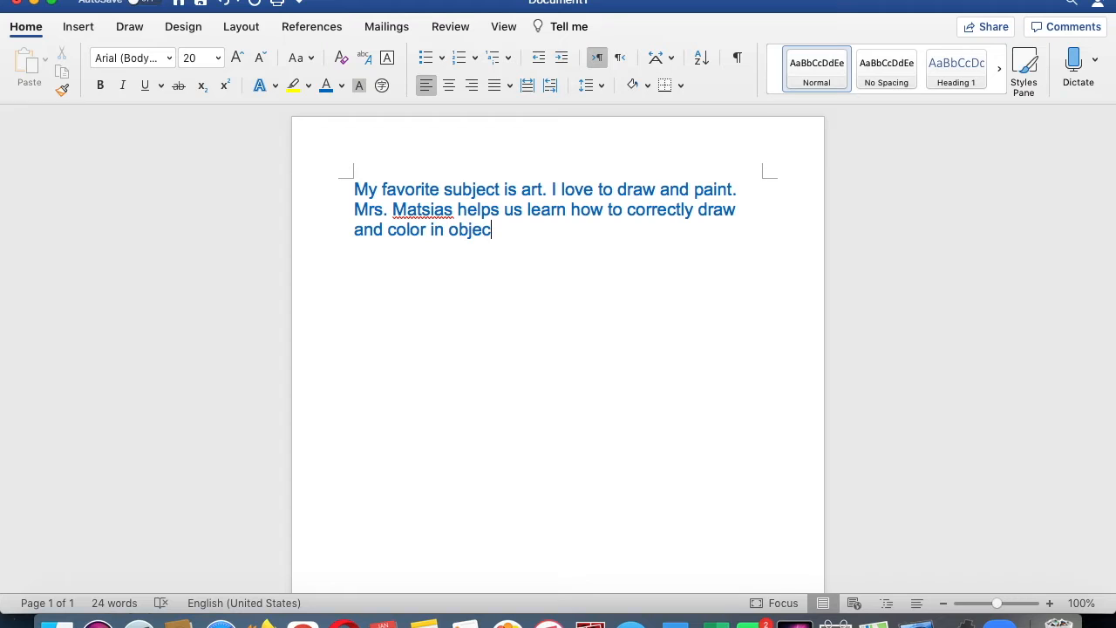
text(ts.)
text(I created a)
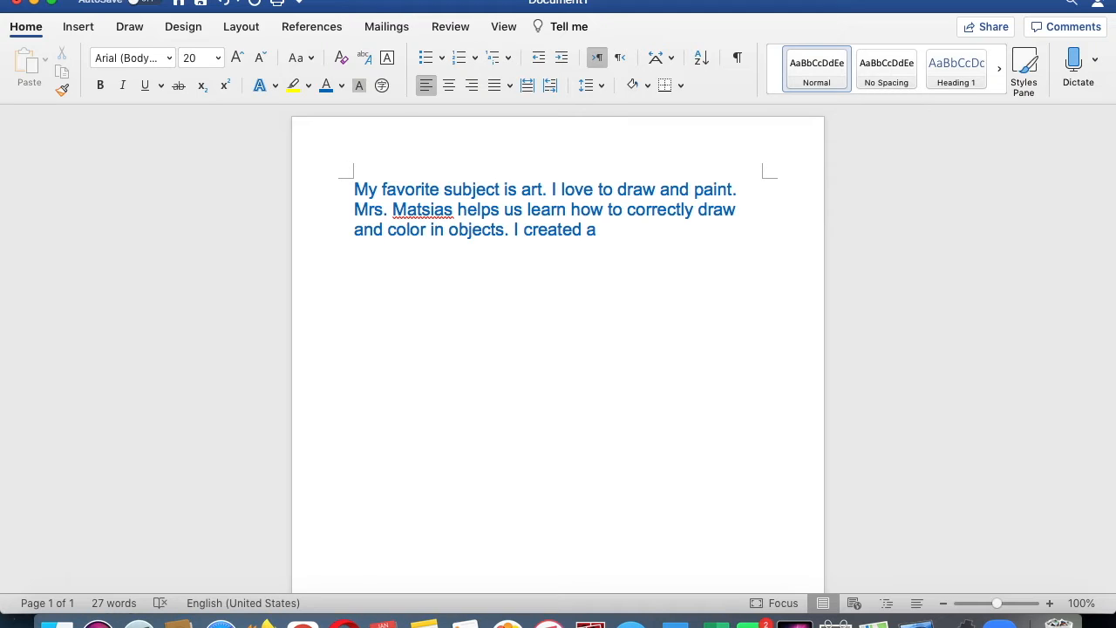
key(BackSpace)
key(BackSpace)
key(BackSpace)
key(BackSpace)
key(BackSpace)
key(BackSpace)
key(BackSpace)
key(BackSpace)
key(BackSpace)
key(BackSpace)
key(BackSpace)
key(BackSpace)
key(BackSpace)
key(BackSpace)
key(BackSpace)
key(BackSpace)
key(BackSpace)
key(BackSpace)
key(BackSpace)
key(BackSpace)
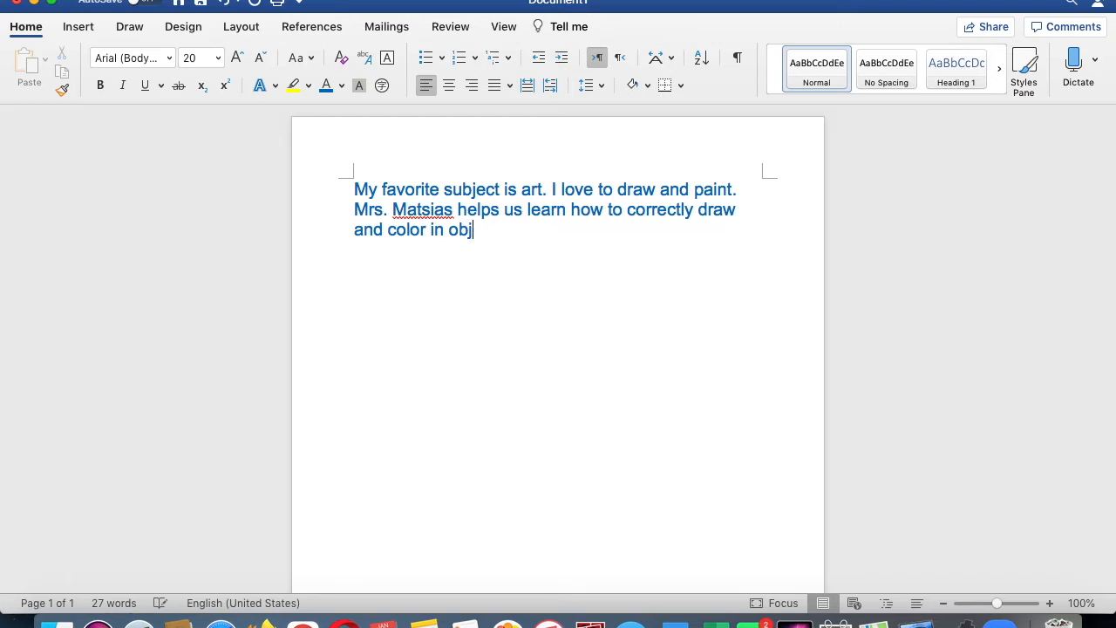
key(BackSpace)
key(BackSpace)
key(BackSpace)
key(BackSpace)
key(BackSpace)
key(BackSpace)
key(BackSpace)
- Finish the sentence about the teacher with "my drawings are improving."
text(my draw)
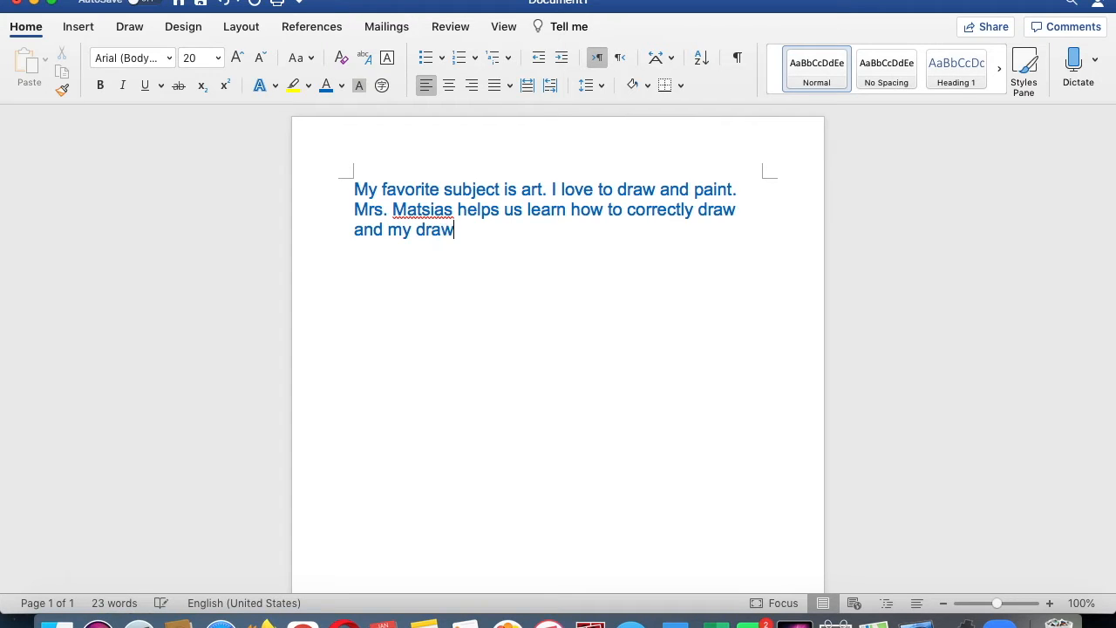
text(ings are im)
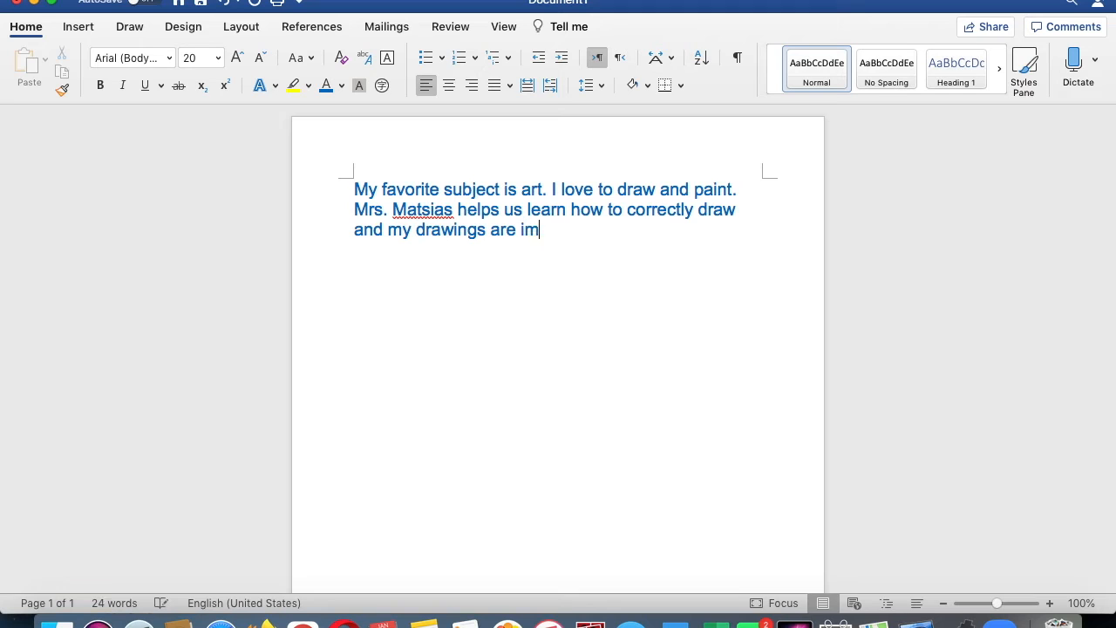
text(proving. I )
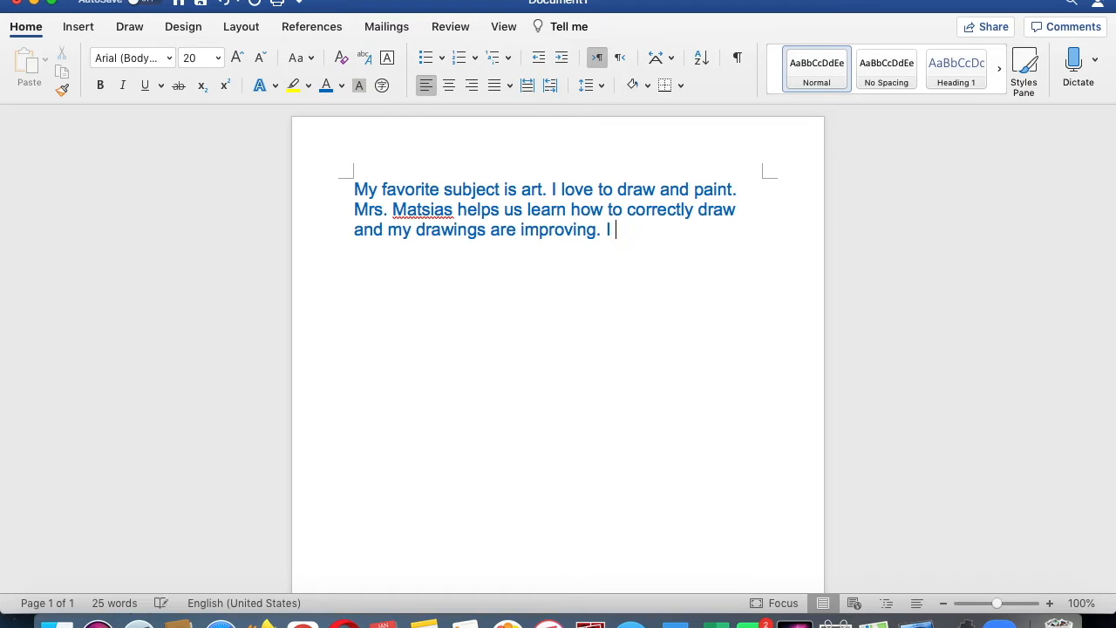
- Add the sentence "I also attend an art summer camp in July each year."
text(also att)
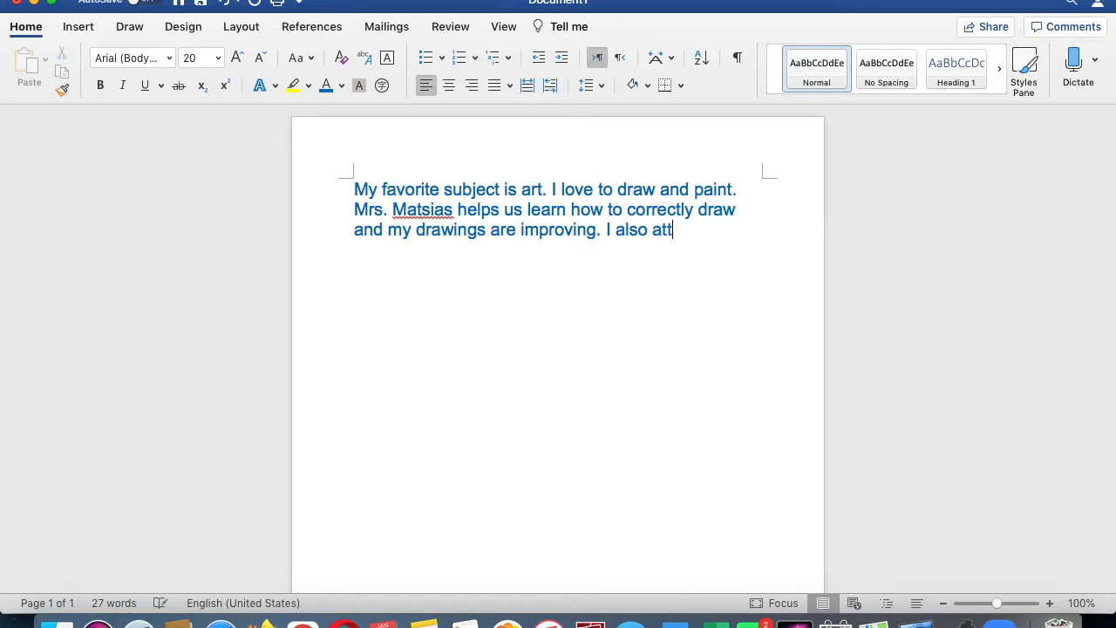
text(end an a)
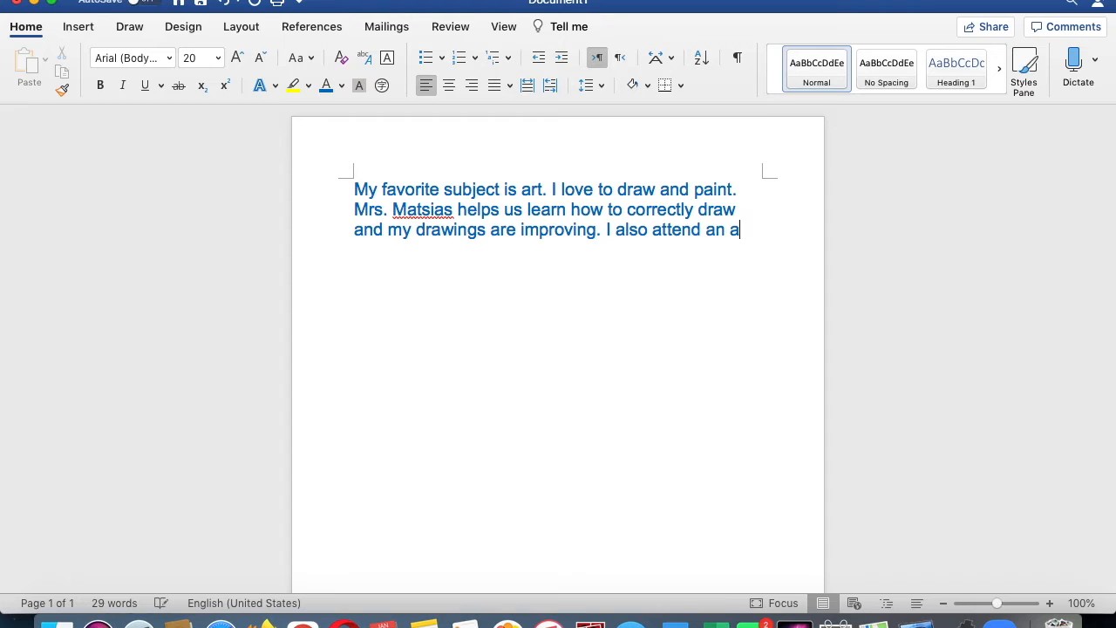
text(rt summer camp in )
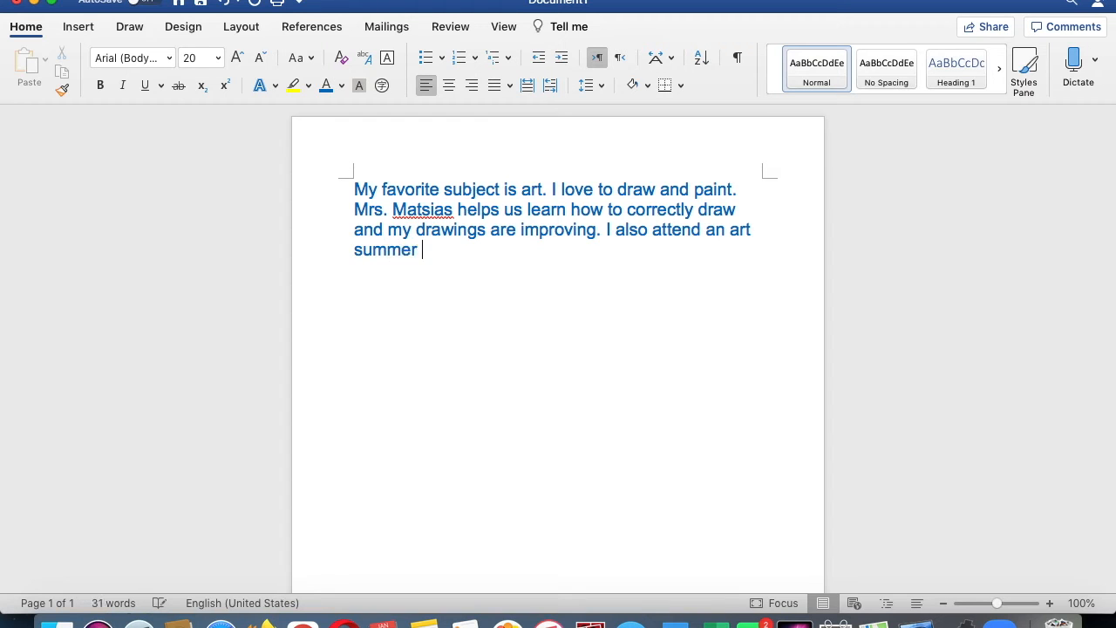
text(Ju)
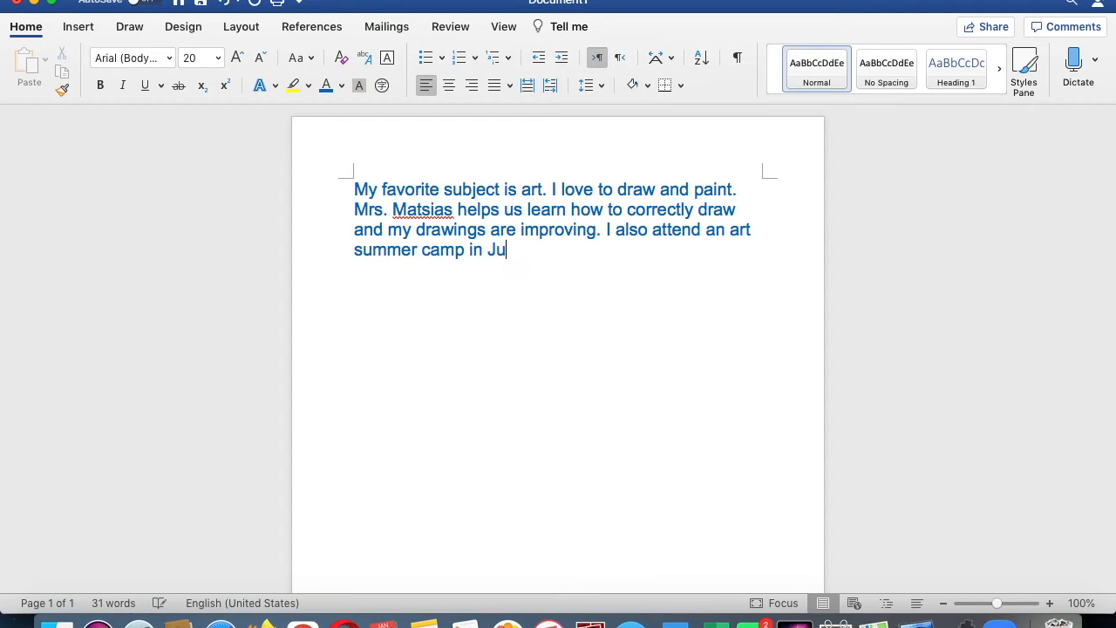
text(ly each year. What do)
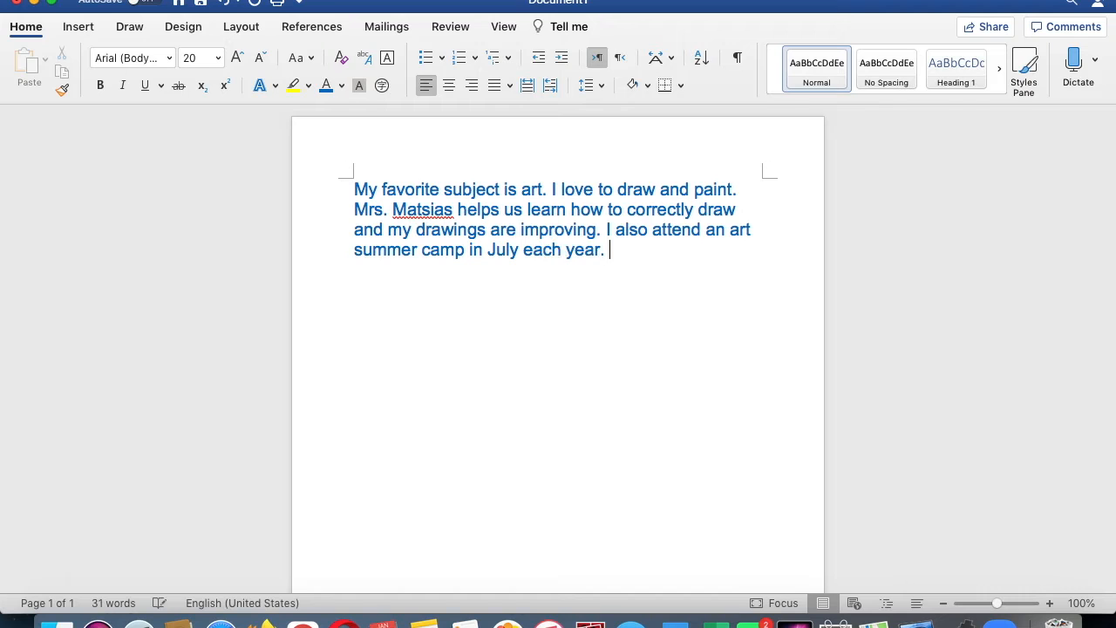
- End the paragraph with the question "What is your favorite subject?" and leave a blank line below it
key(BackSpace)
key(BackSpace)
text(is your favorit)
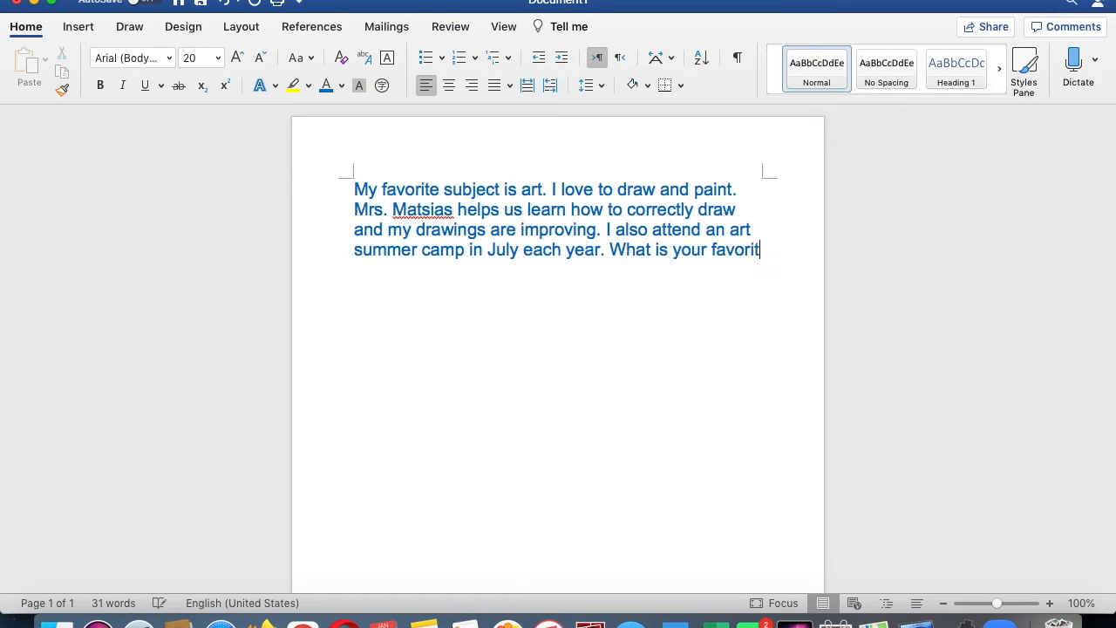
text(e subject?)
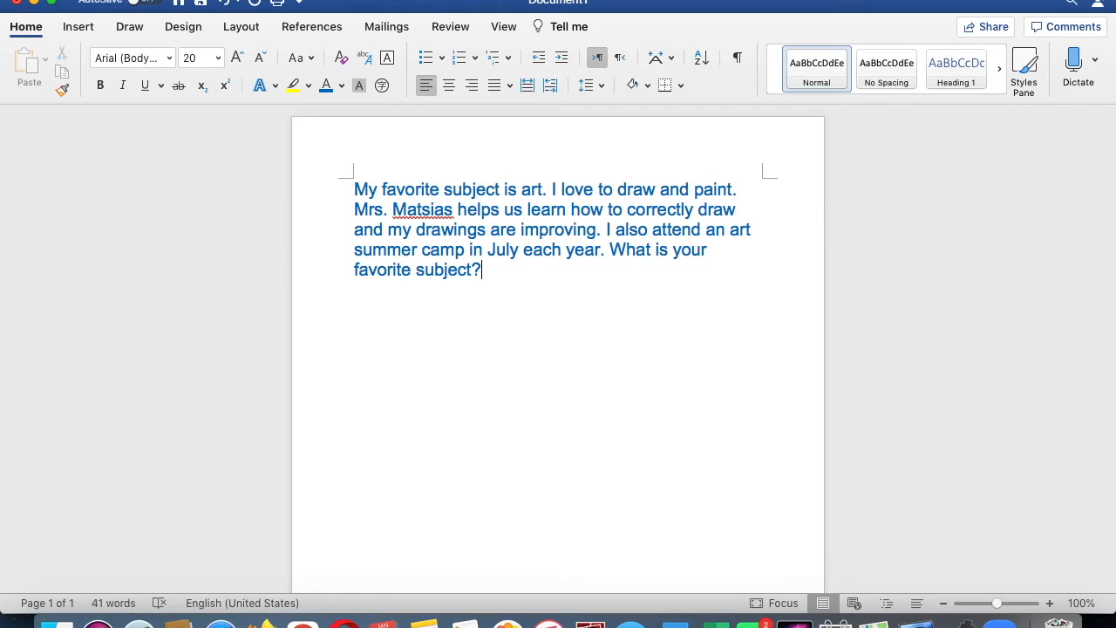
key(Return)
key(Return)
click(224, 0)
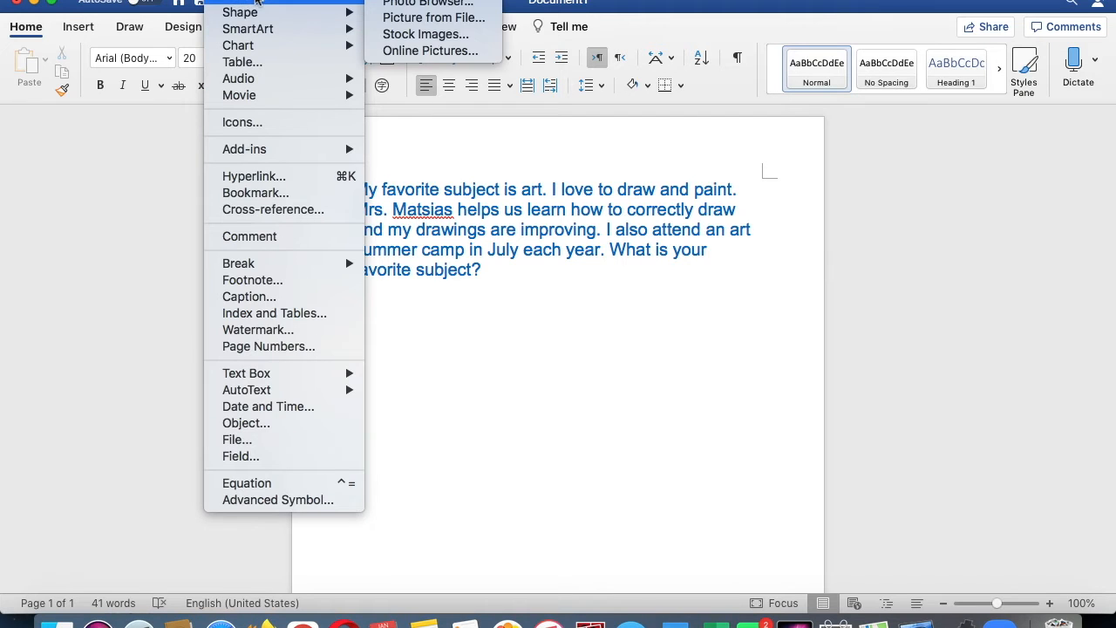
click(570, 331)
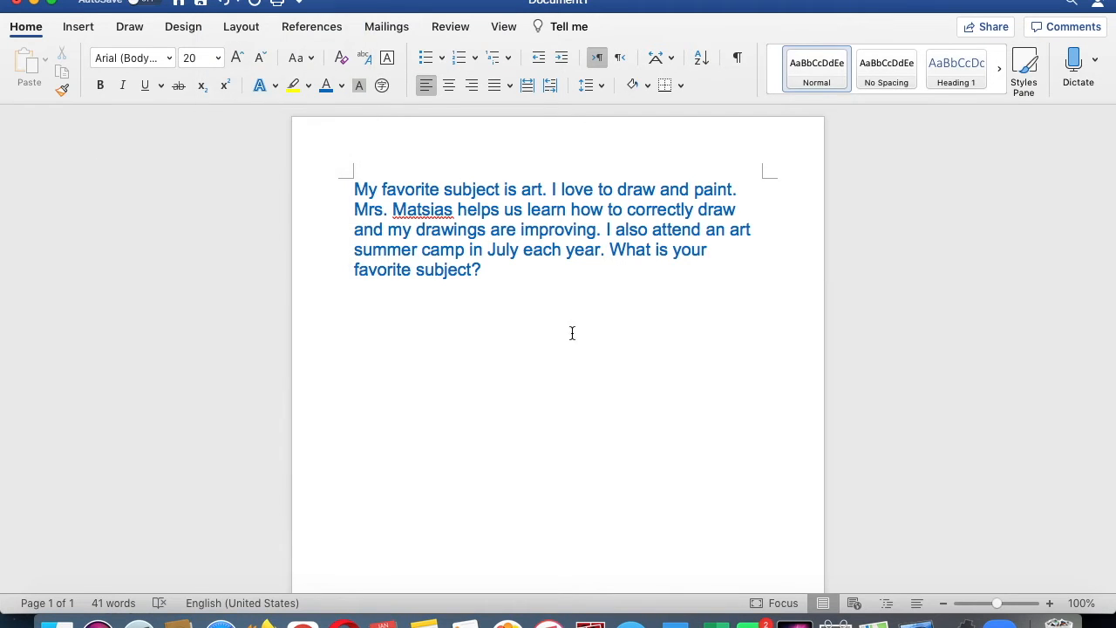
click(79, 31)
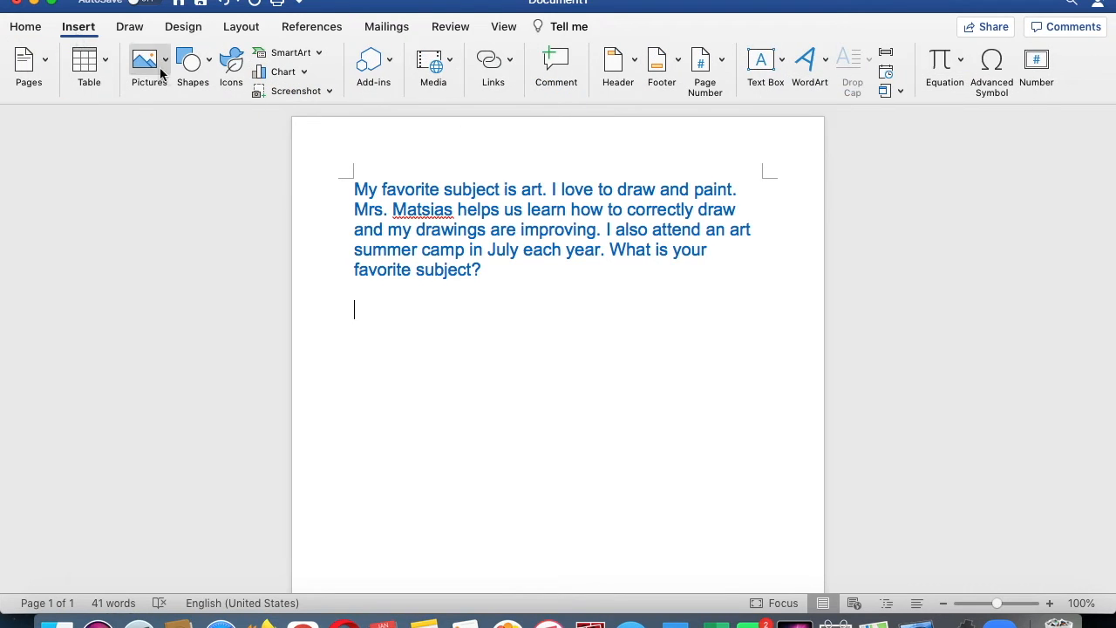
click(28, 28)
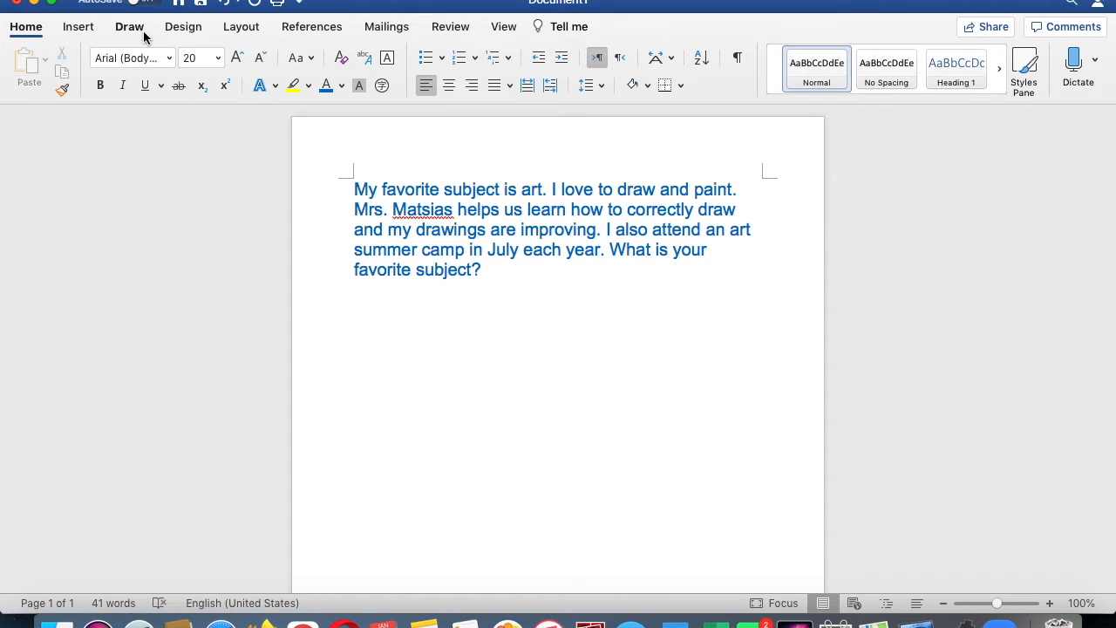
click(180, 28)
click(248, 29)
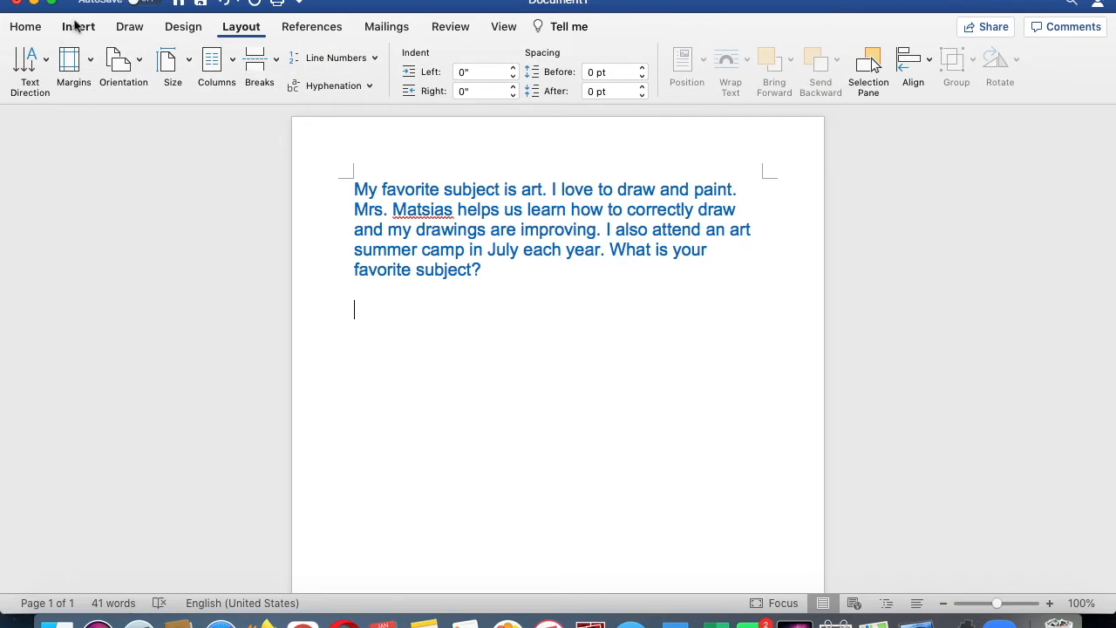
click(26, 27)
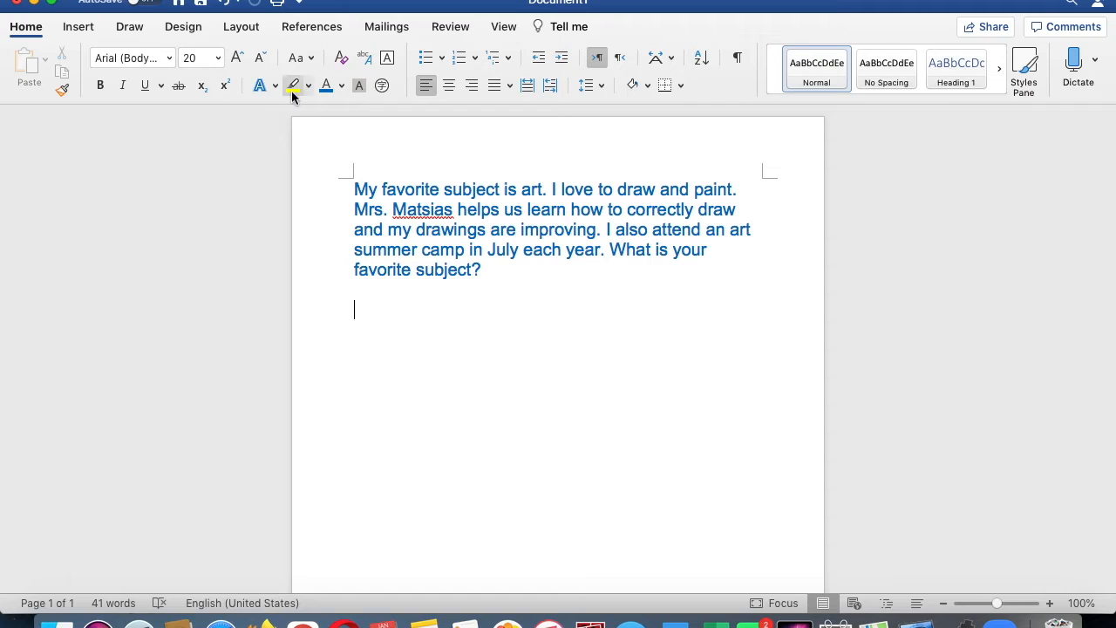
- Search online pictures for "draw" and insert the yellow pencil picture below the paragraph
click(80, 27)
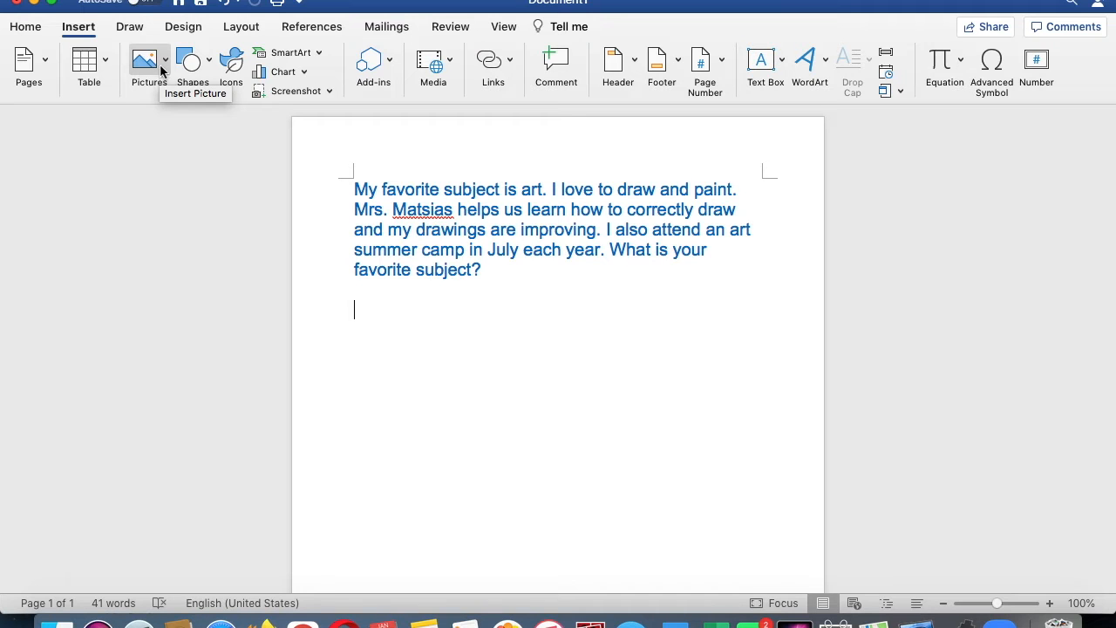
click(165, 59)
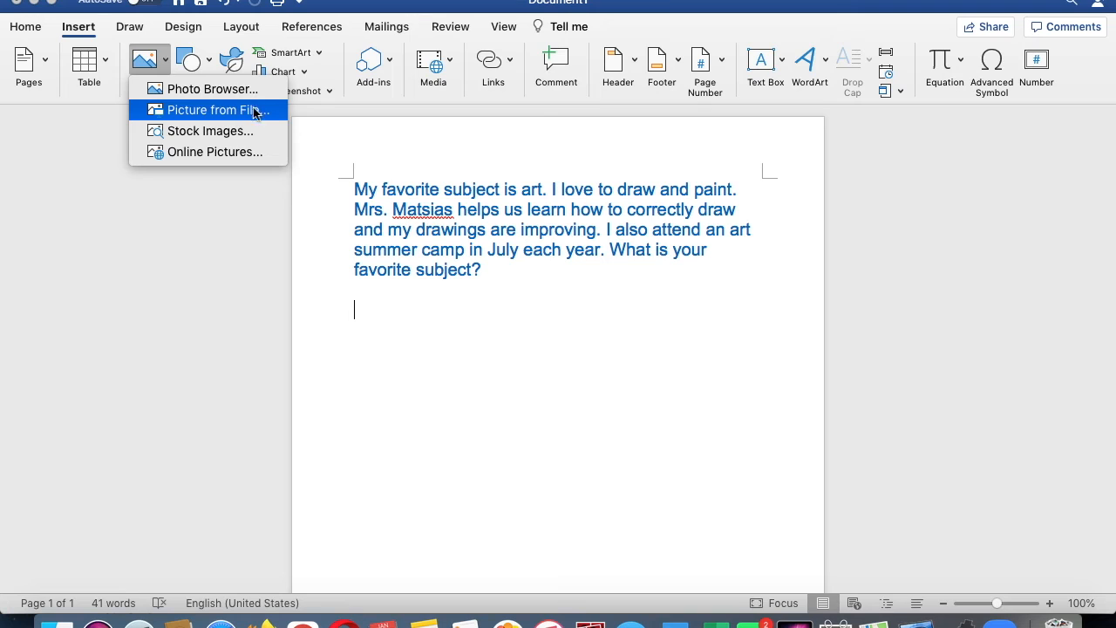
click(248, 152)
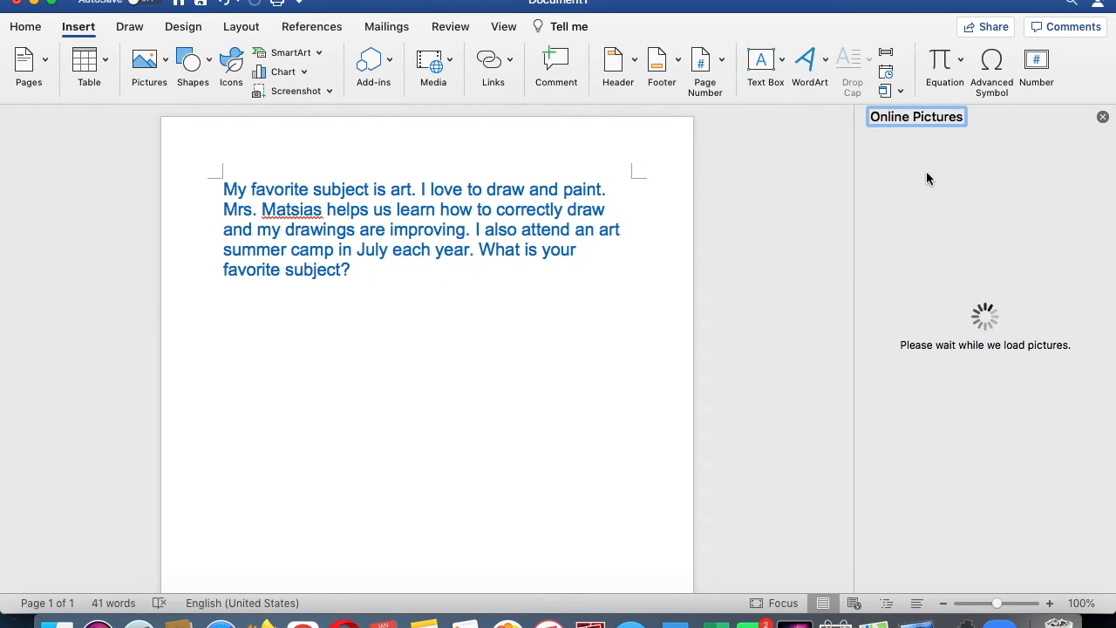
click(952, 151)
text(art)
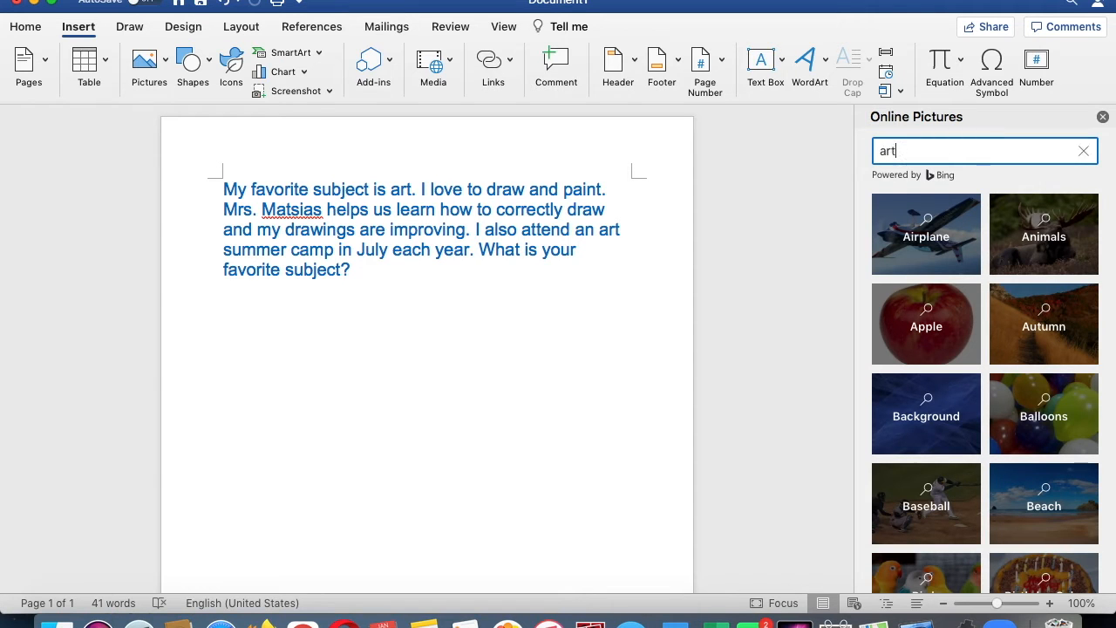
key(BackSpace)
key(BackSpace)
key(BackSpace)
text(dra)
key(Return)
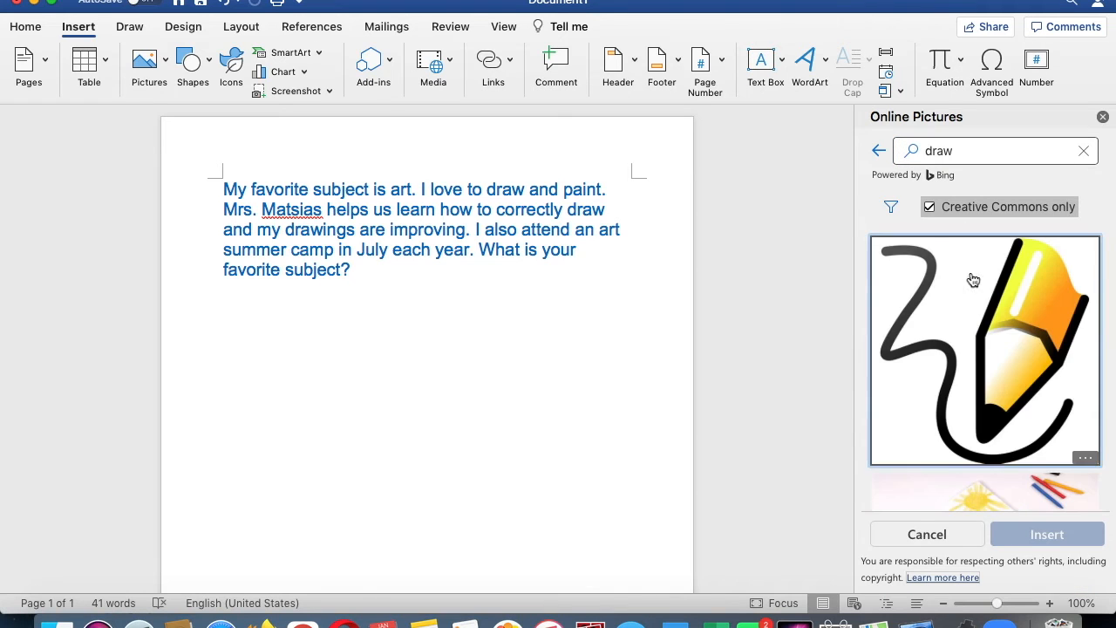
click(974, 290)
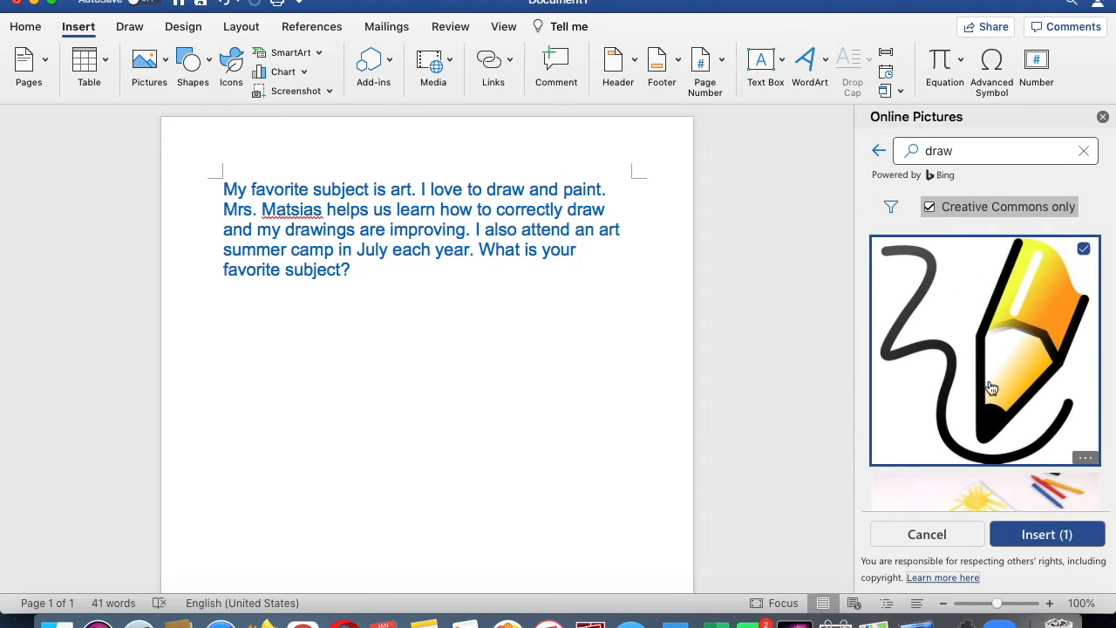
click(1027, 533)
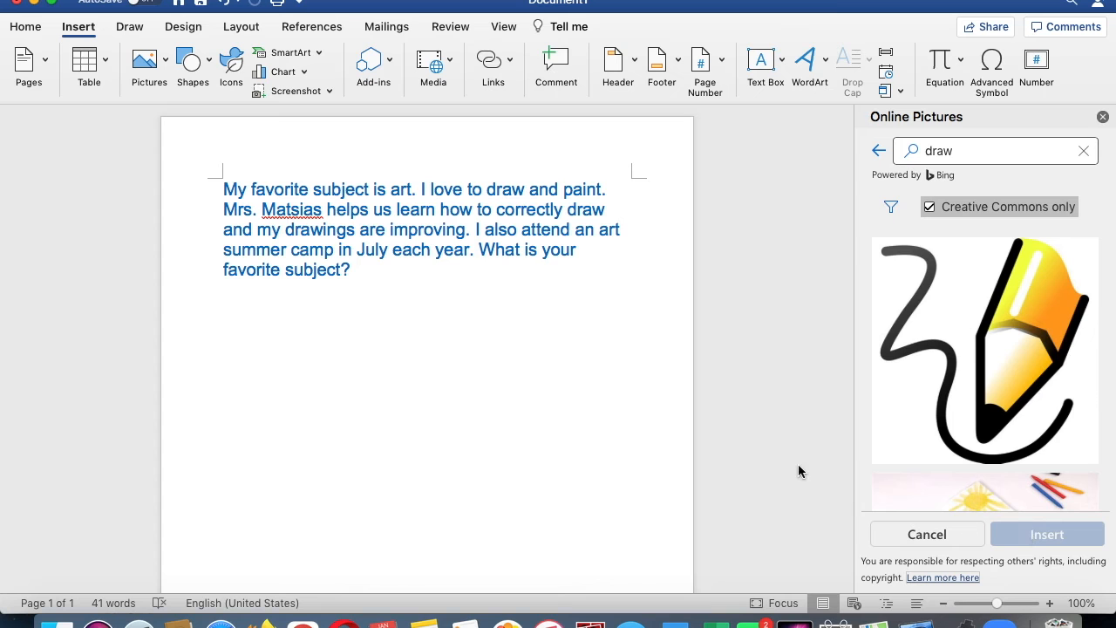
- Shrink the pencil picture to about 1.75" by 1.75" and delete its photo attribution caption
scroll(544, 379, up, 2)
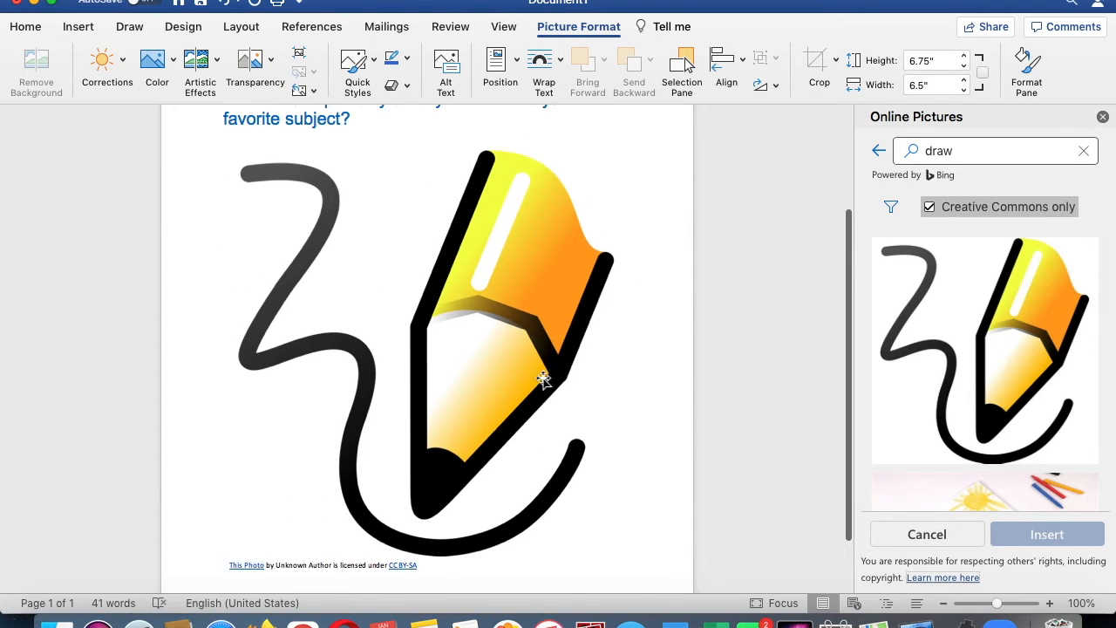
scroll(543, 379, up, 2)
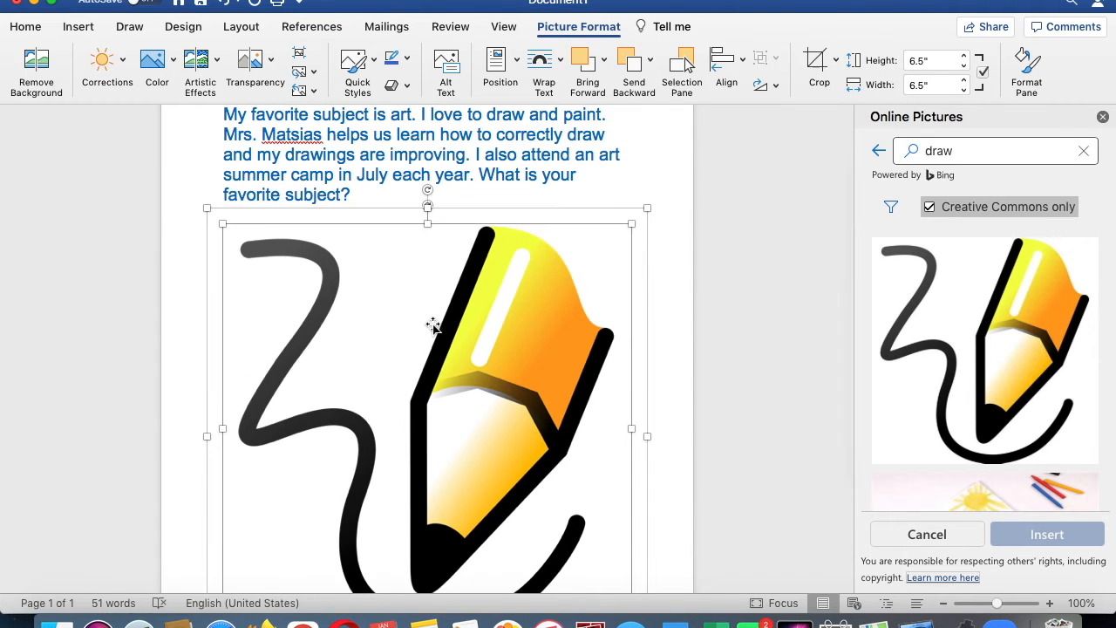
drag(225, 223, 455, 449)
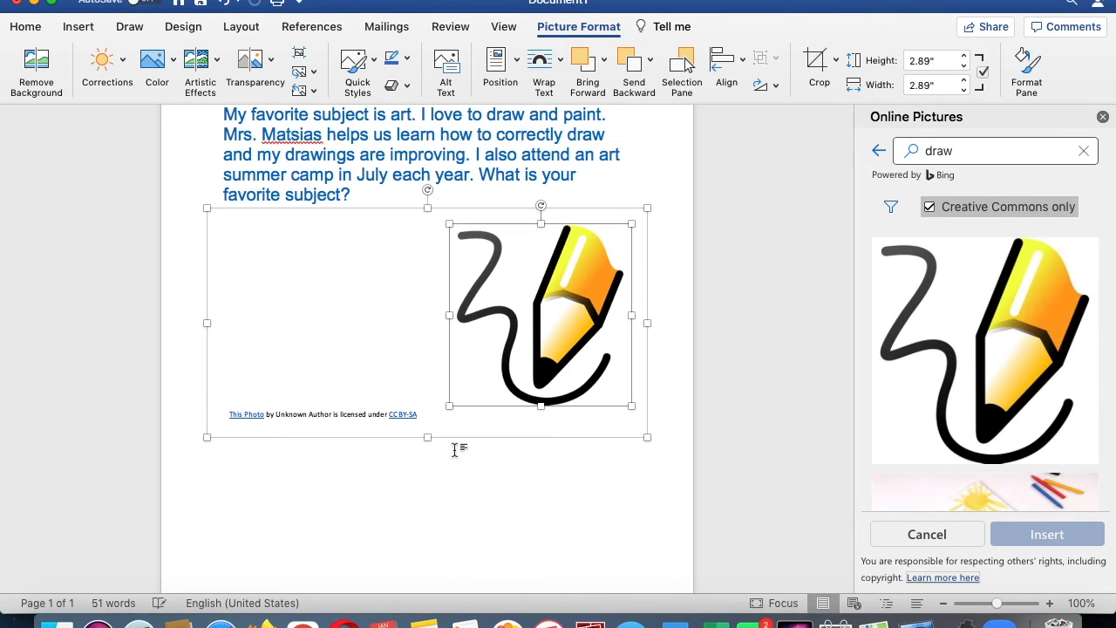
click(422, 418)
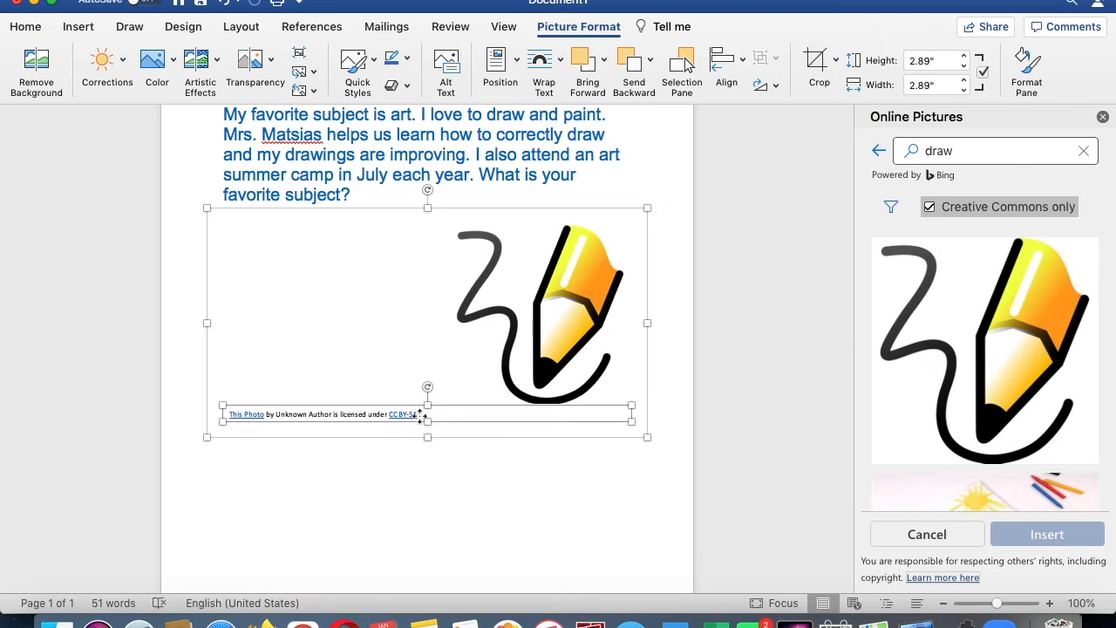
key(Delete)
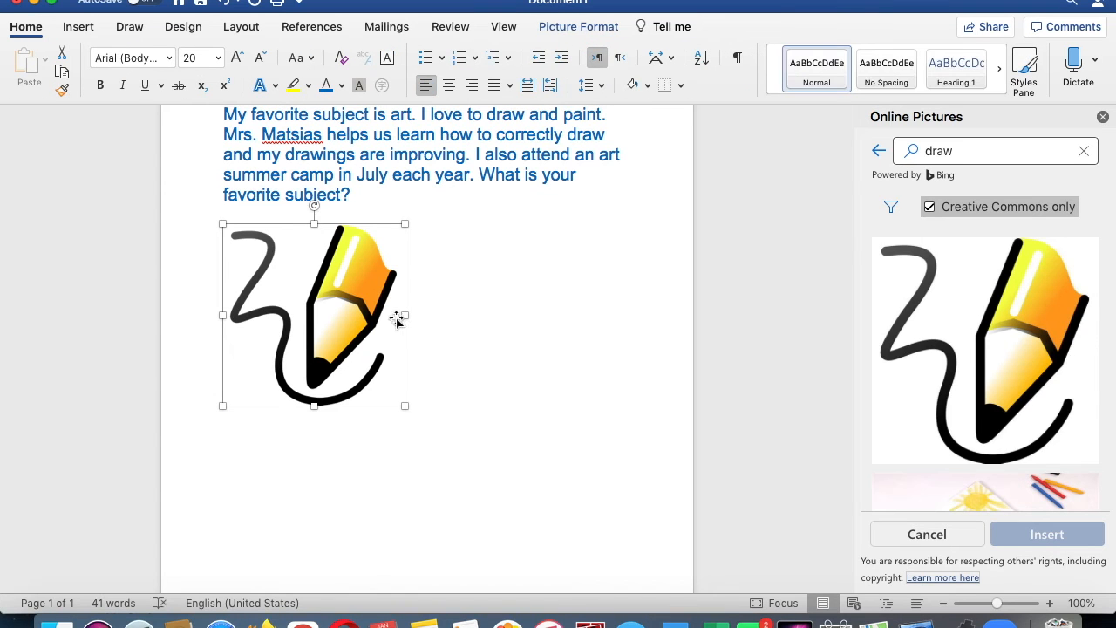
drag(221, 406, 314, 309)
click(456, 307)
- Search online pictures for "paint brush" and insert the picture of the paint palette with a brush beside the pencil
click(980, 159)
text(pain)
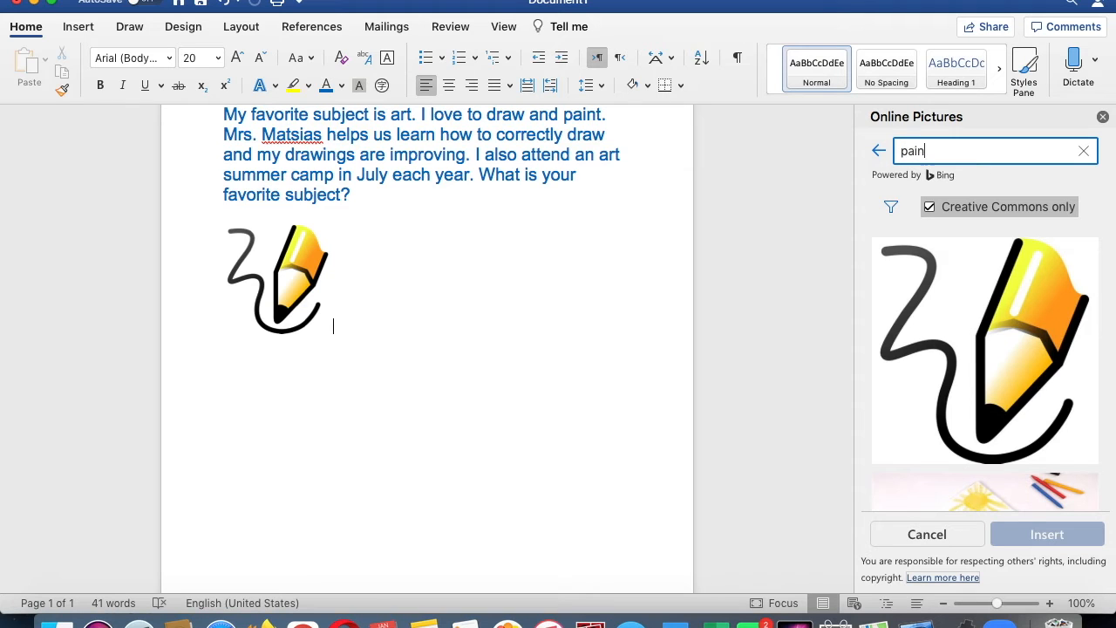
text(t brush)
key(Return)
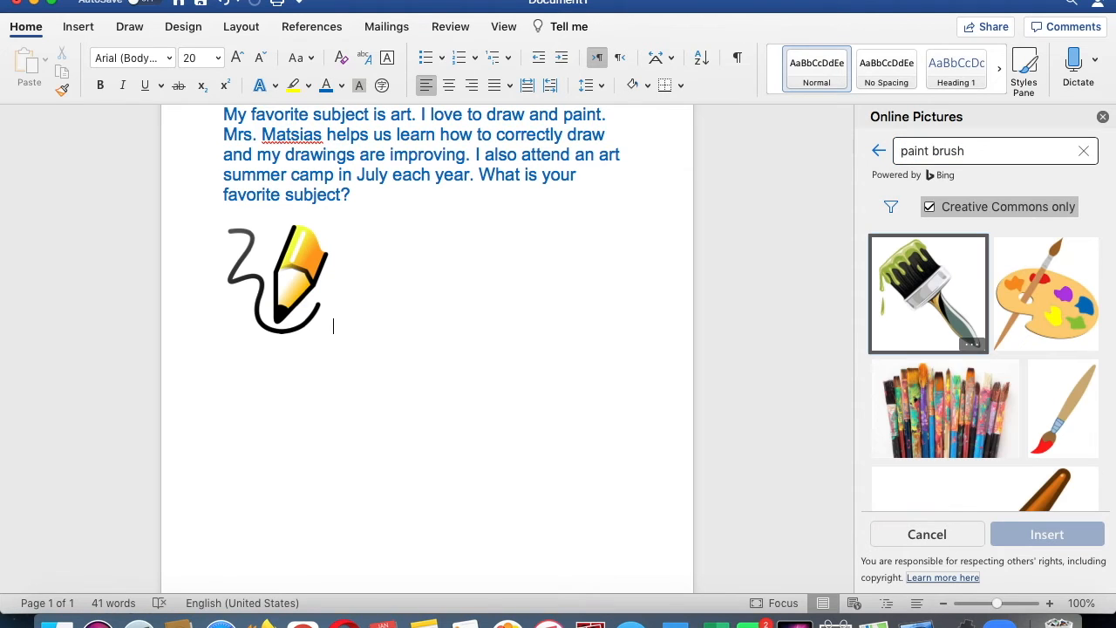
click(1052, 307)
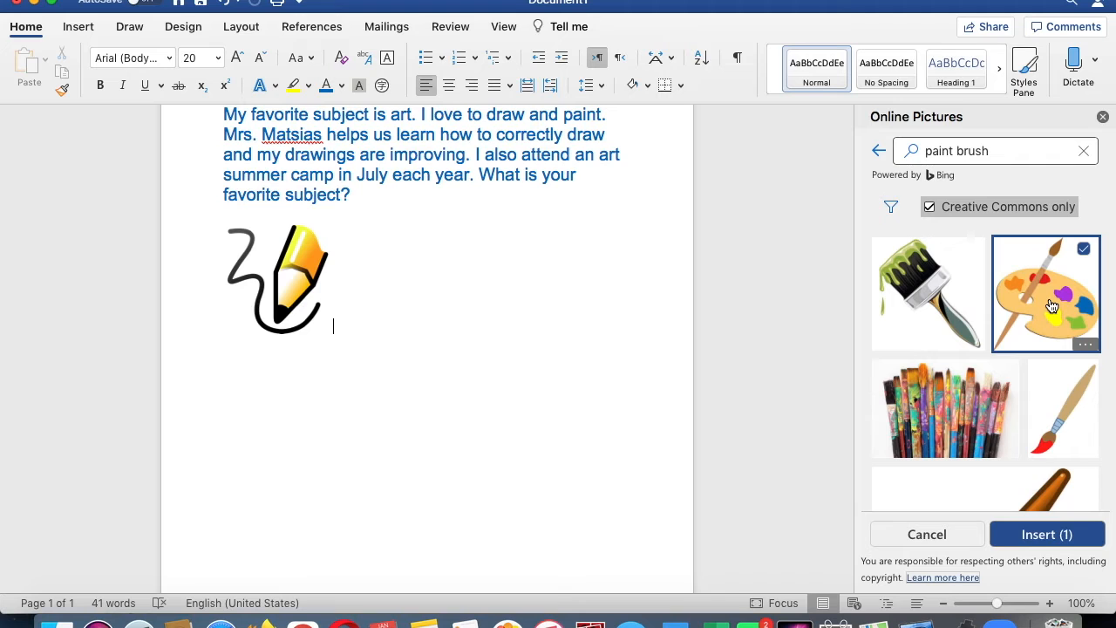
click(1038, 534)
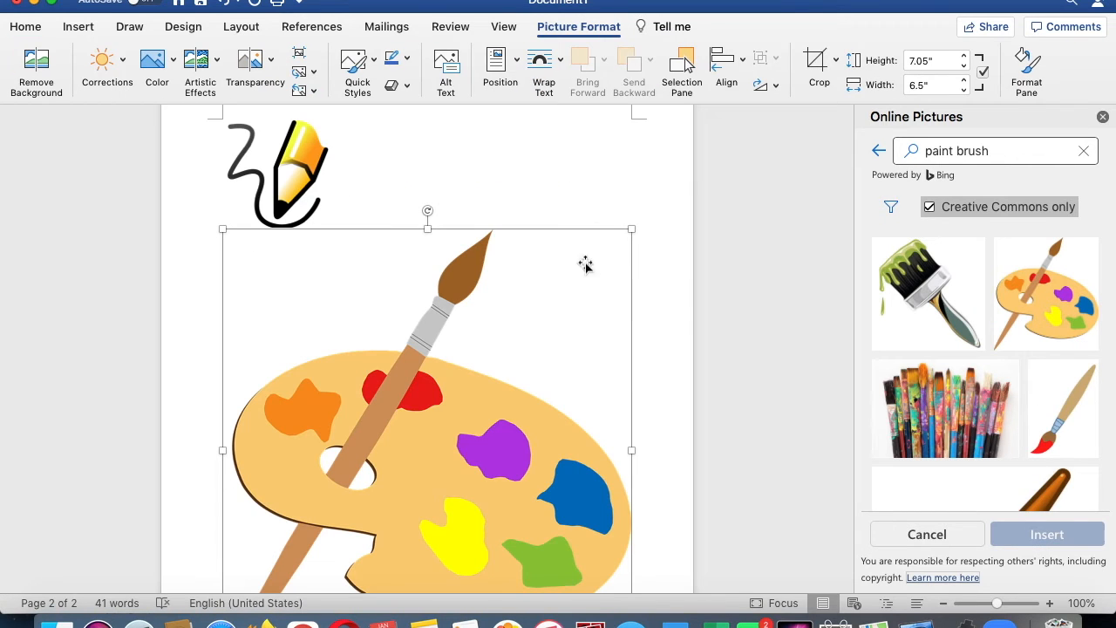
- Shrink the palette picture proportionally to about 2.73" high and 2.52" wide so it sits beside the pencil below the paragraph
mouse_move(628, 229)
mouse_down()
mouse_move(356, 485)
mouse_move(366, 416)
mouse_move(406, 329)
mouse_move(379, 378)
mouse_move(388, 339)
mouse_move(374, 366)
mouse_up()
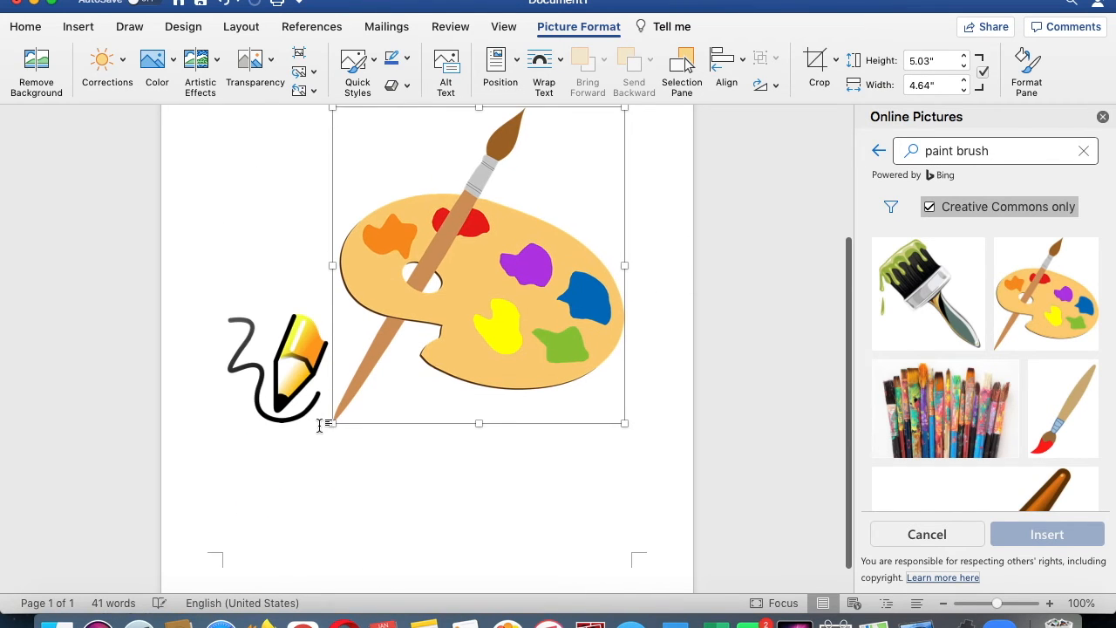
drag(335, 423, 466, 143)
scroll(582, 240, up, 2)
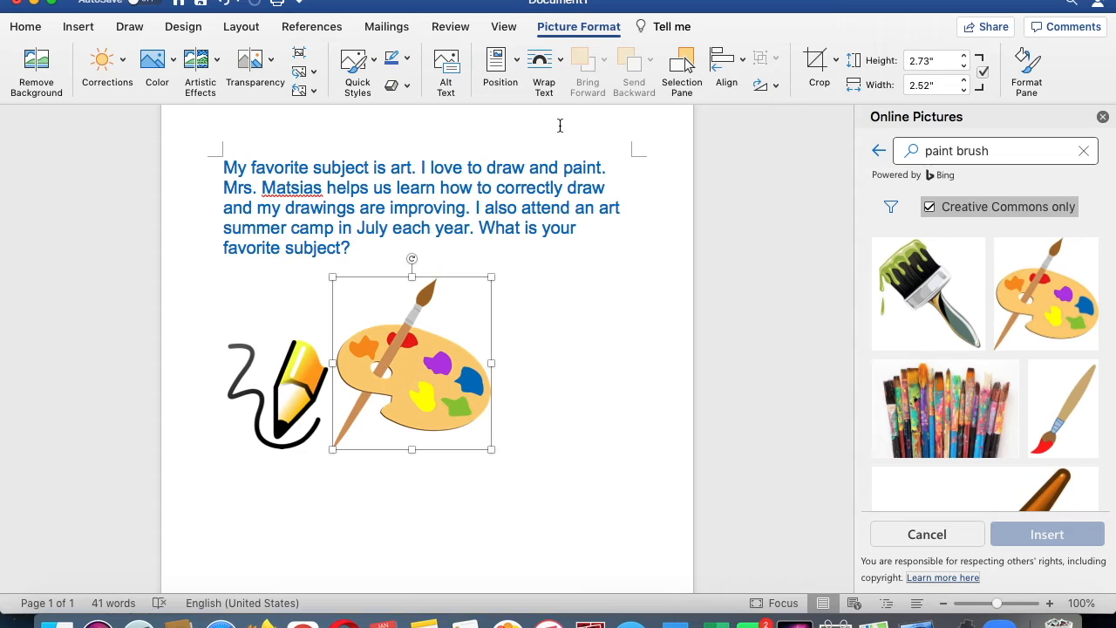
- Set the palette picture's text wrapping to Tight and move the picture further left below the paragraph
click(561, 68)
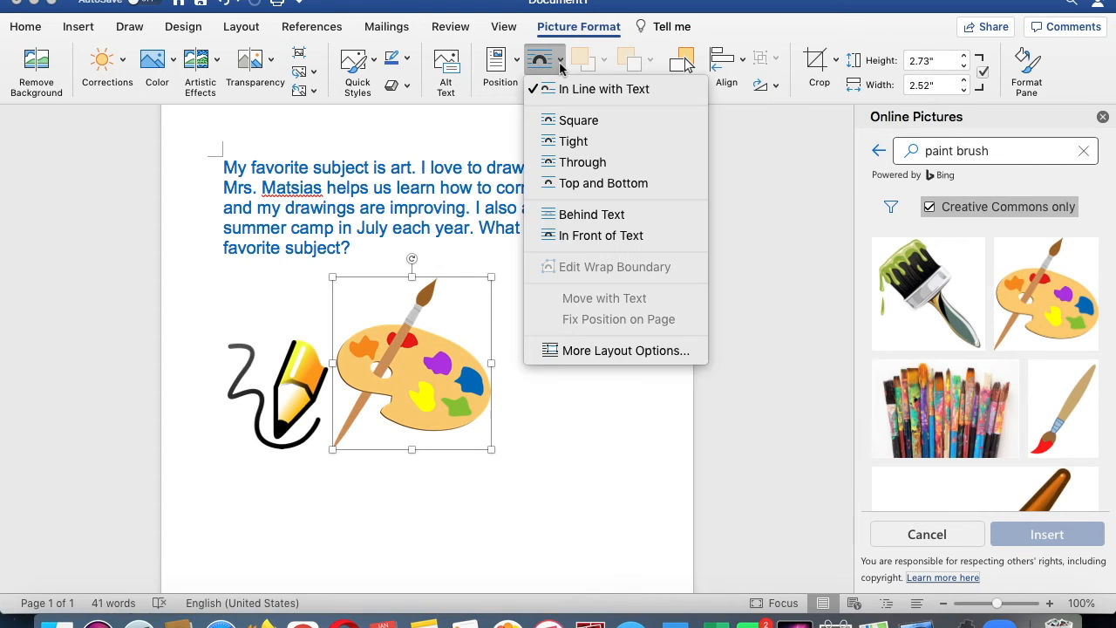
click(567, 141)
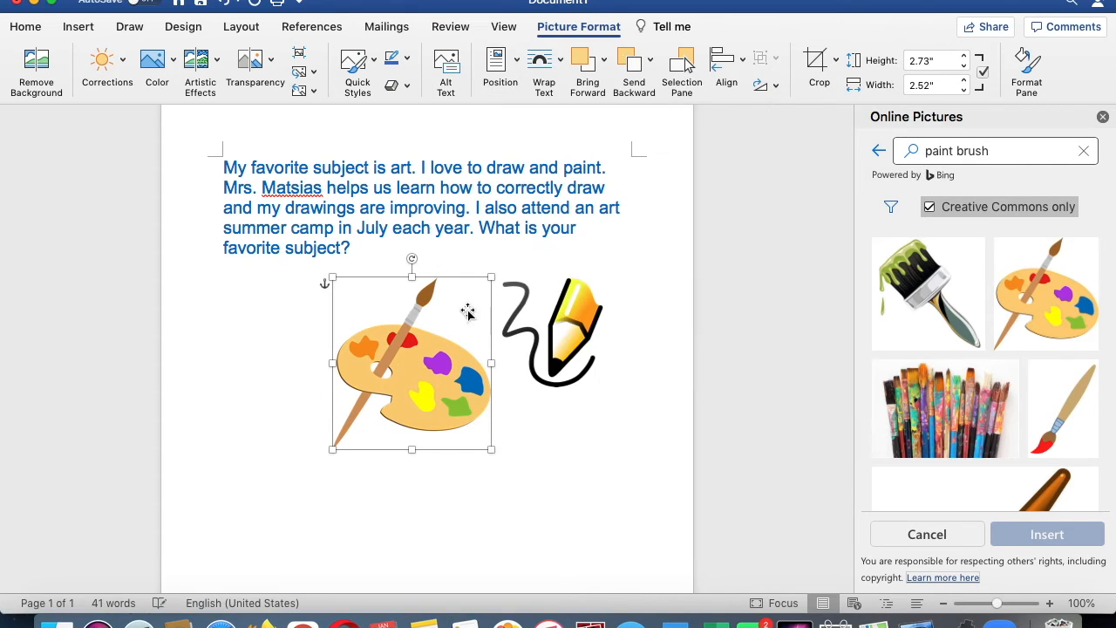
drag(383, 343, 398, 324)
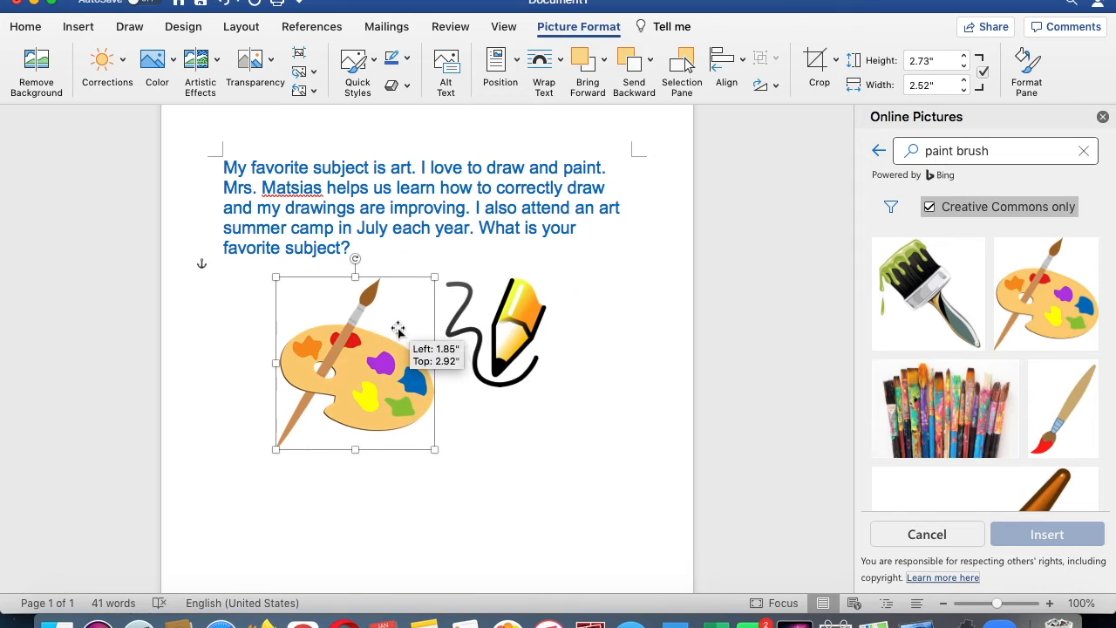
- Set the pencil picture's text wrapping to Tight and arrange the two pictures side by side, with the palette left of the pencil
click(502, 326)
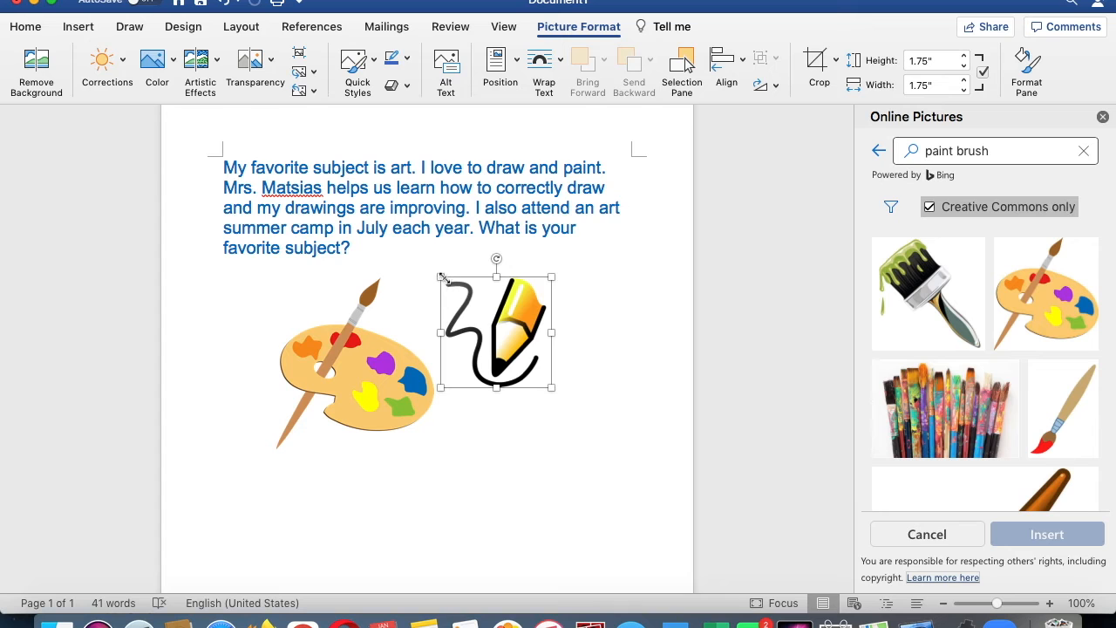
click(563, 62)
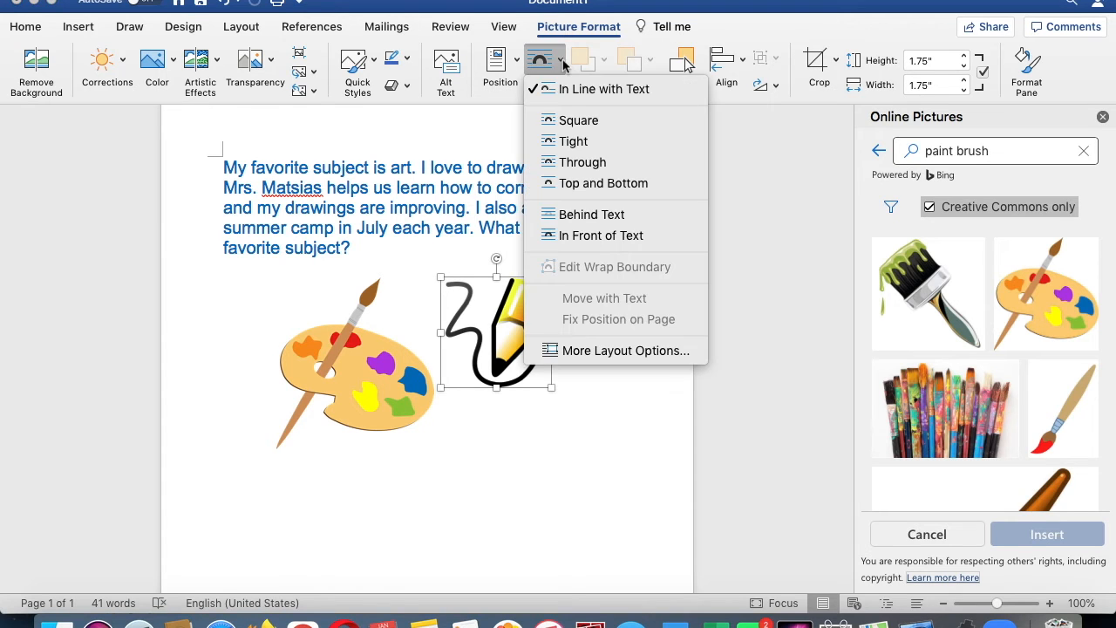
click(571, 139)
drag(294, 314, 529, 329)
drag(380, 353, 348, 344)
scroll(536, 412, up, 1)
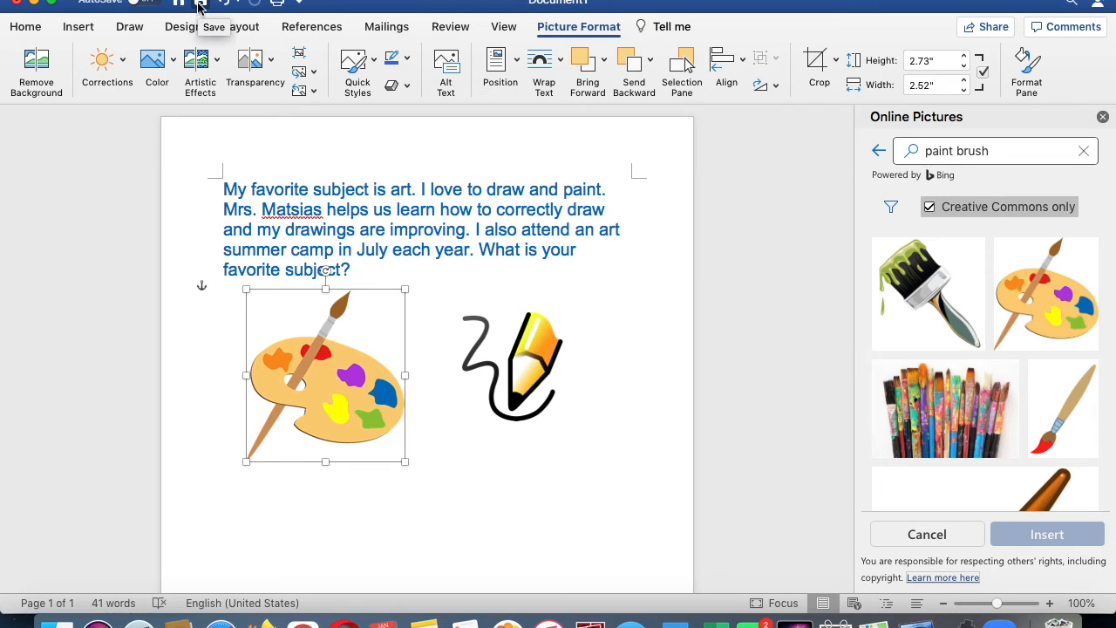
- Save the document to the Desktop as "My favorite subject is art" in Word Document (.docx) format
click(102, 0)
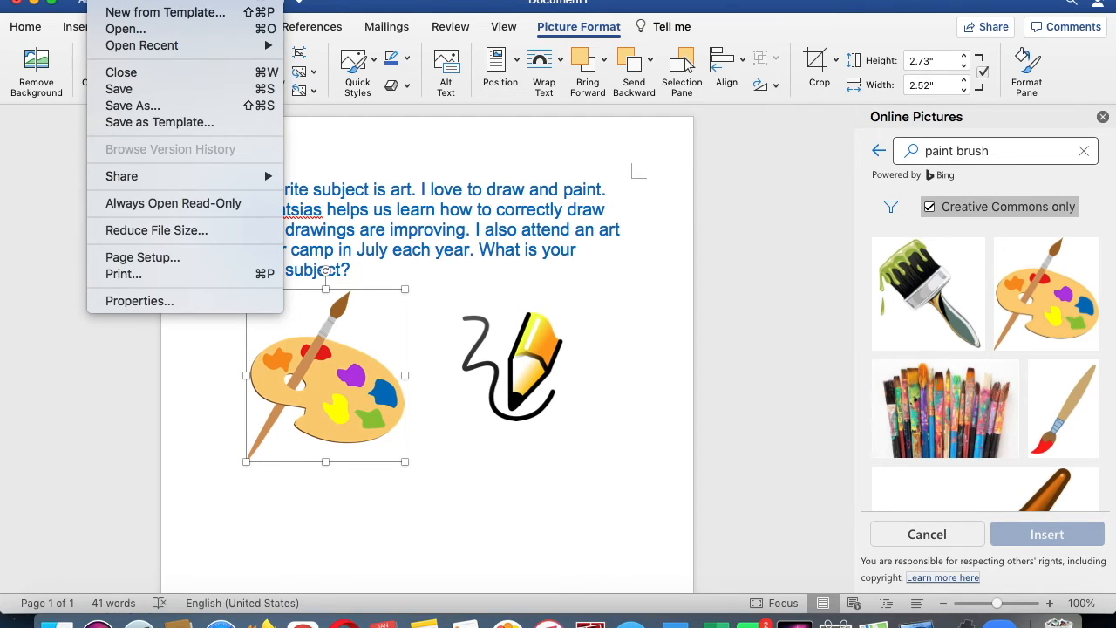
click(133, 106)
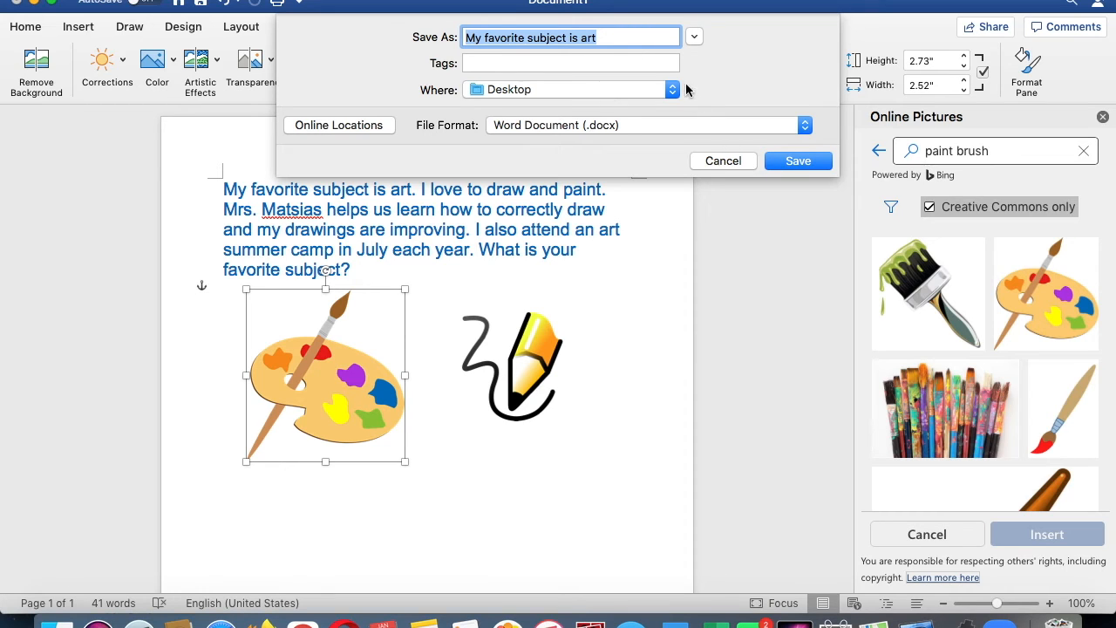
click(787, 166)
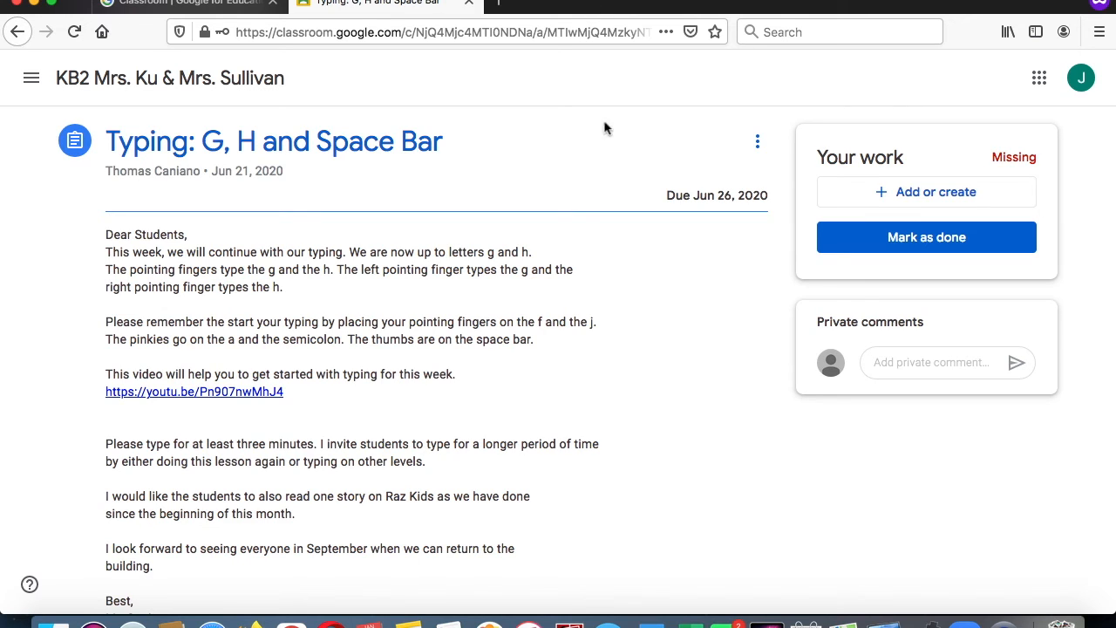
- In Google Classroom, attach "My favorite subject is art" from the desktop to the "Typing: G, H and Space Bar" assignment, clearing windows that cover the file
click(906, 200)
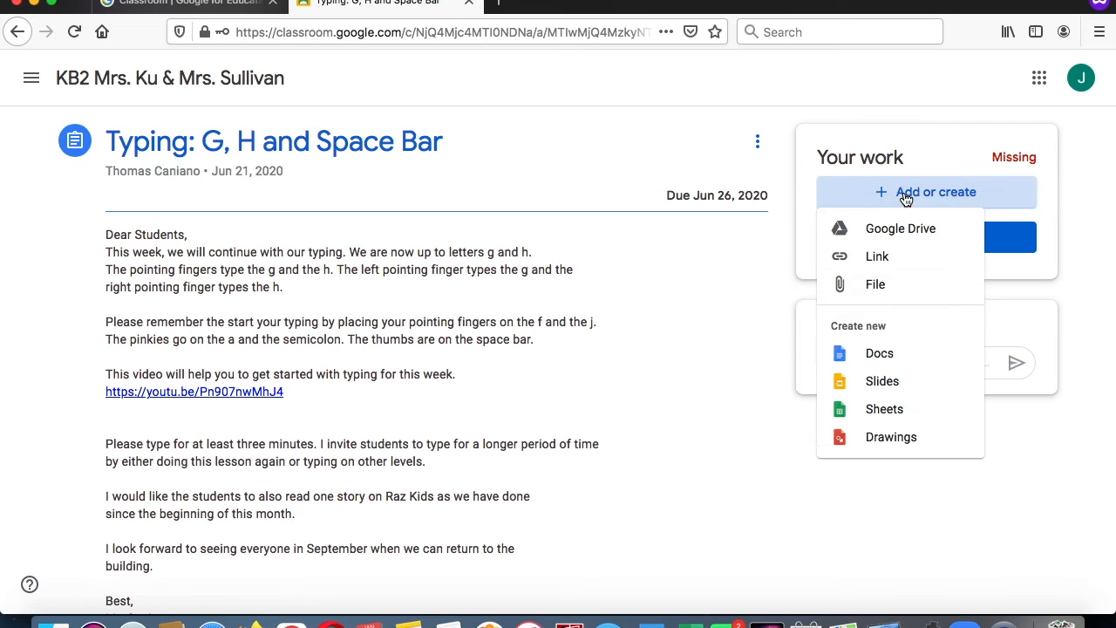
click(885, 287)
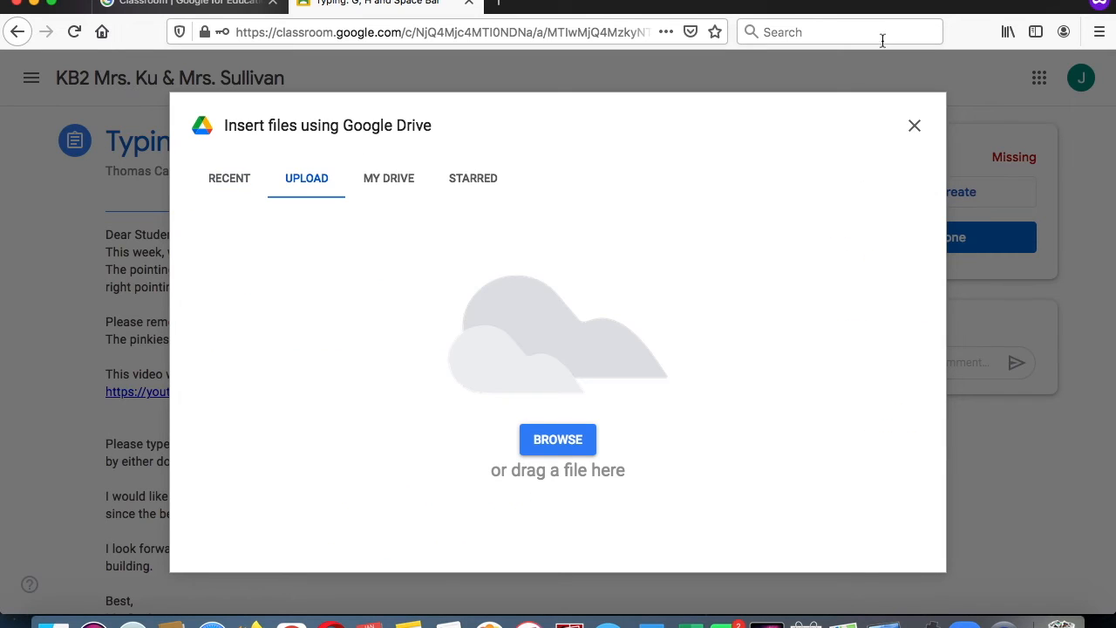
drag(929, 7, 894, 19)
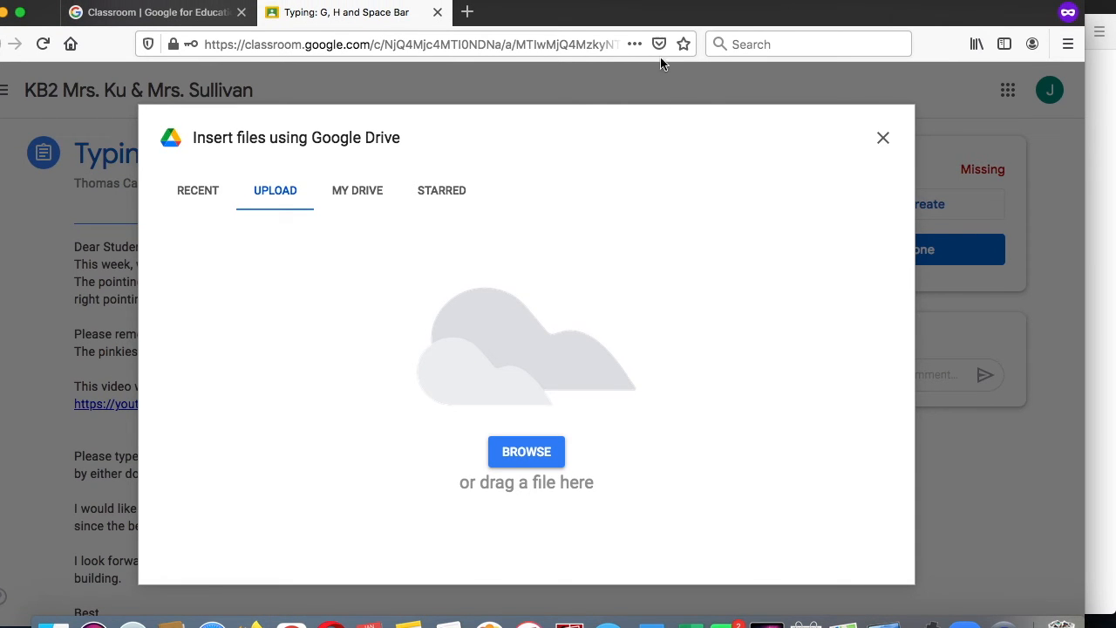
drag(730, 7, 692, 25)
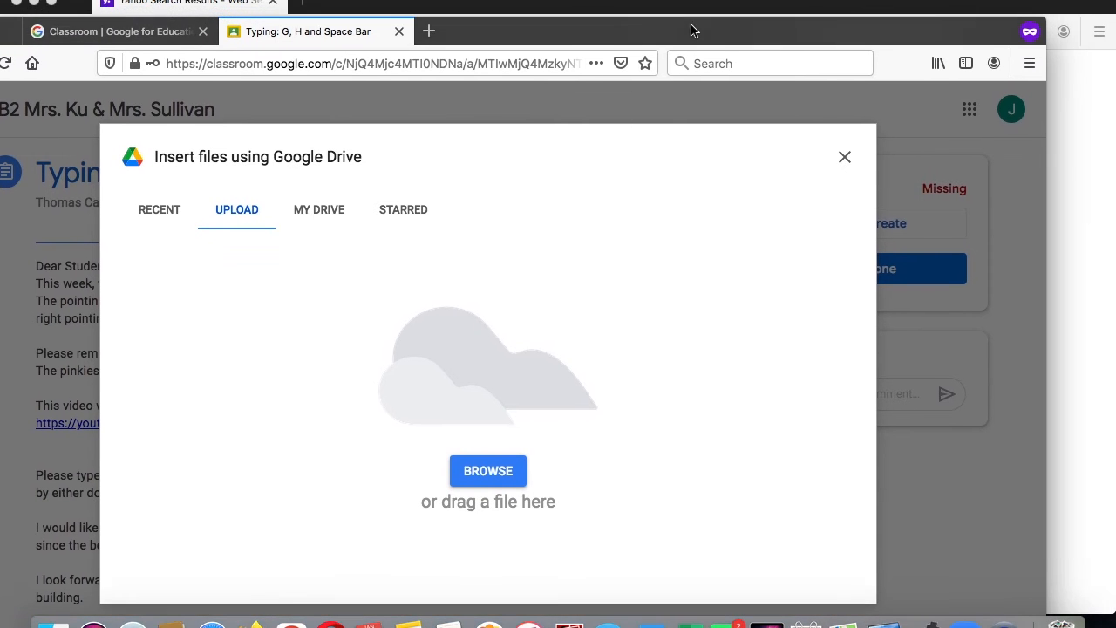
click(15, 4)
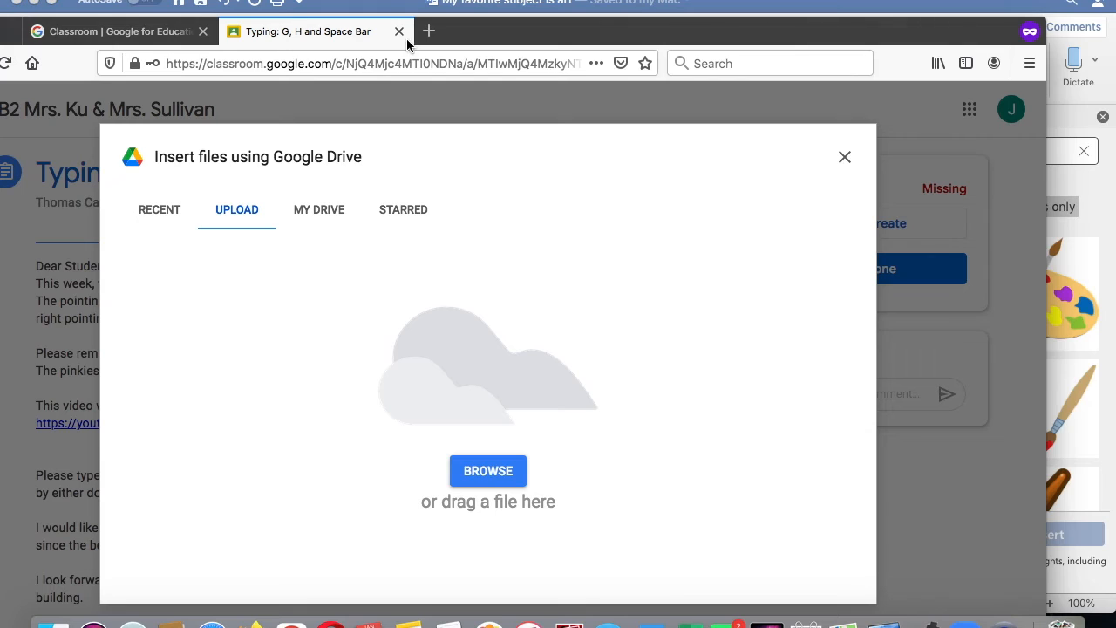
click(16, 4)
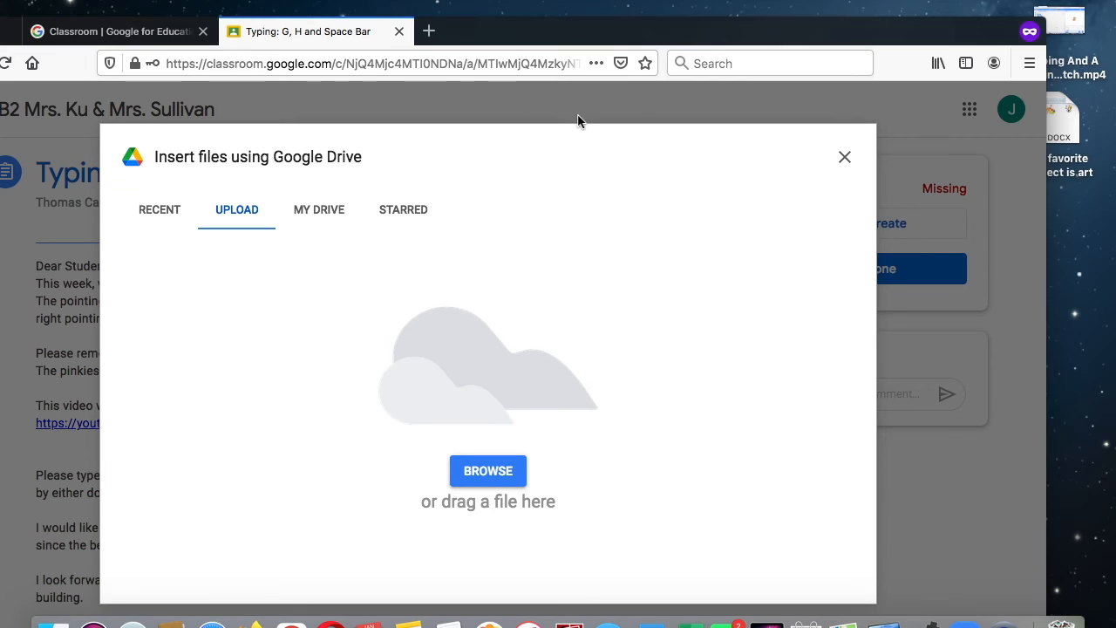
drag(859, 45, 841, 14)
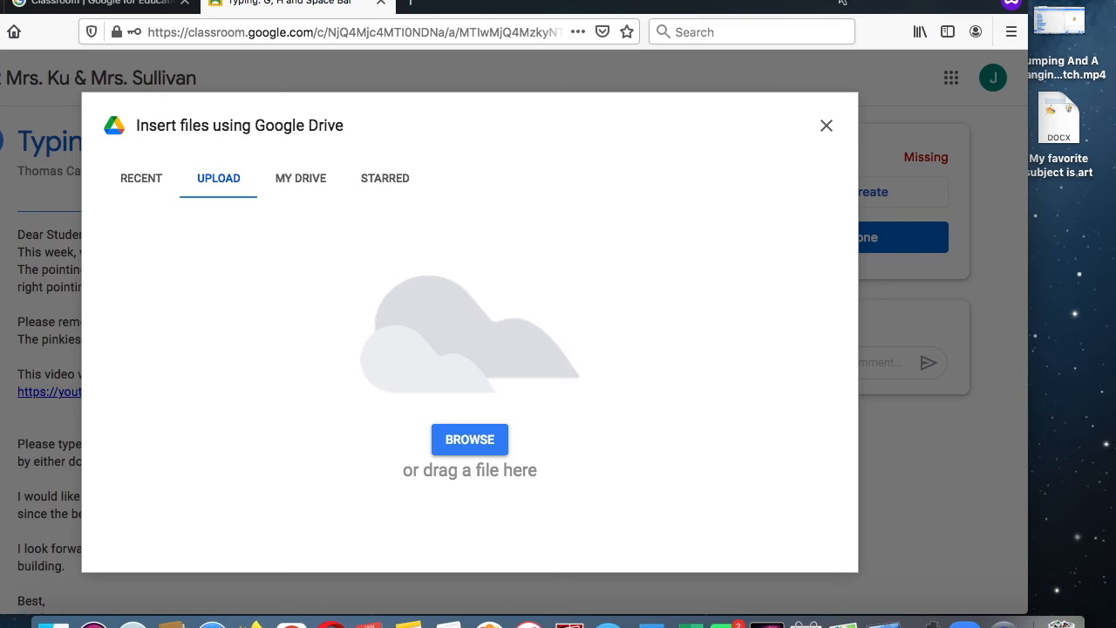
drag(1061, 109, 448, 273)
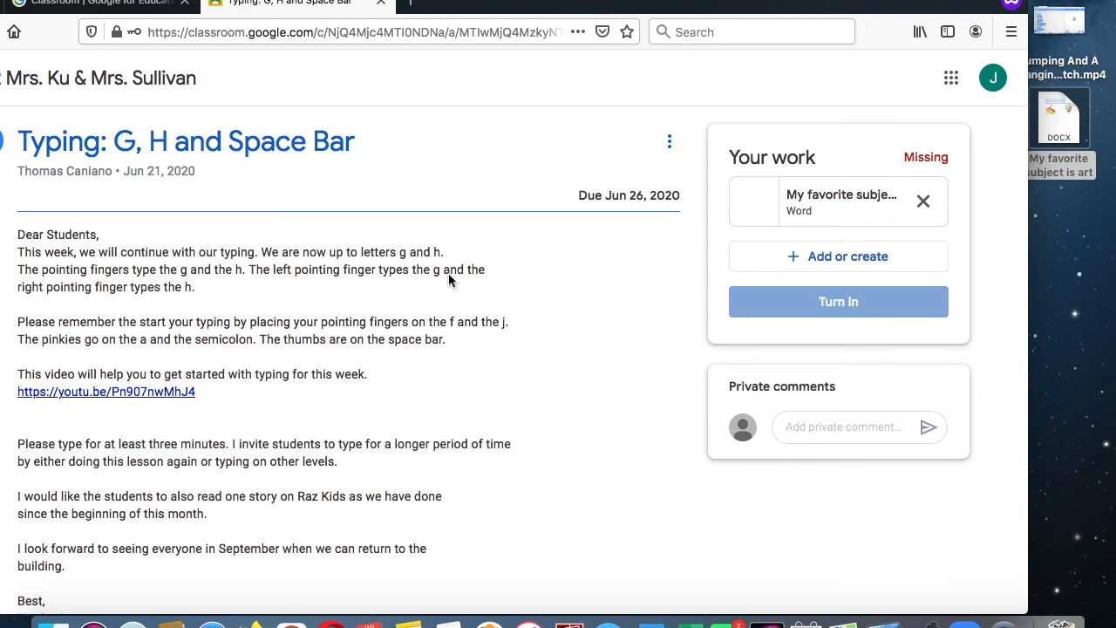
- Start turning in the assignment with the attached Word file, then cancel the submission
click(824, 303)
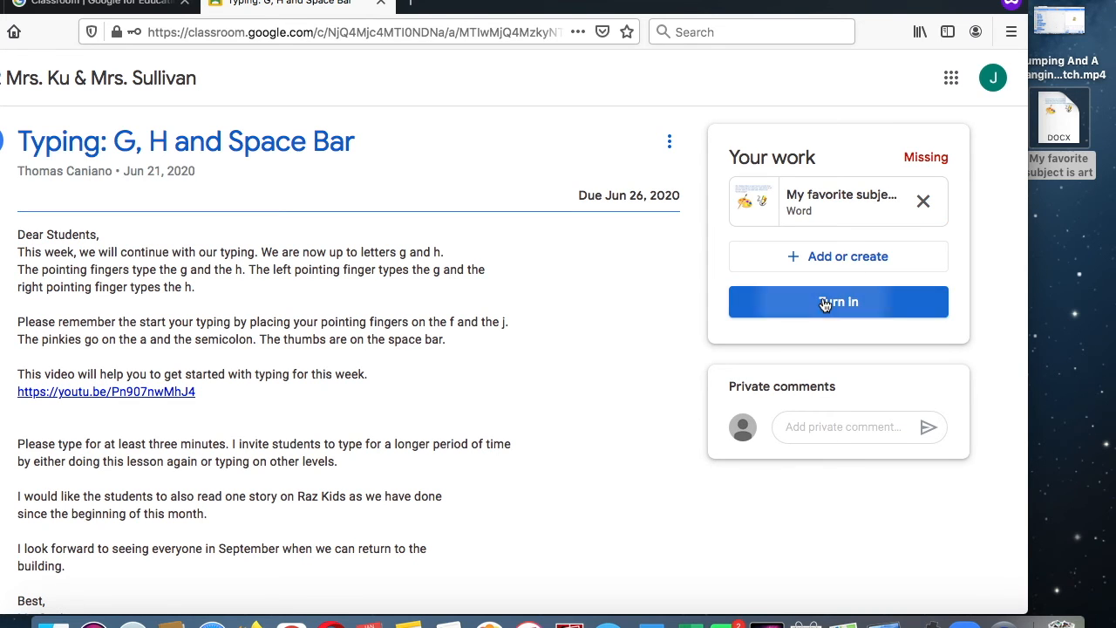
click(575, 399)
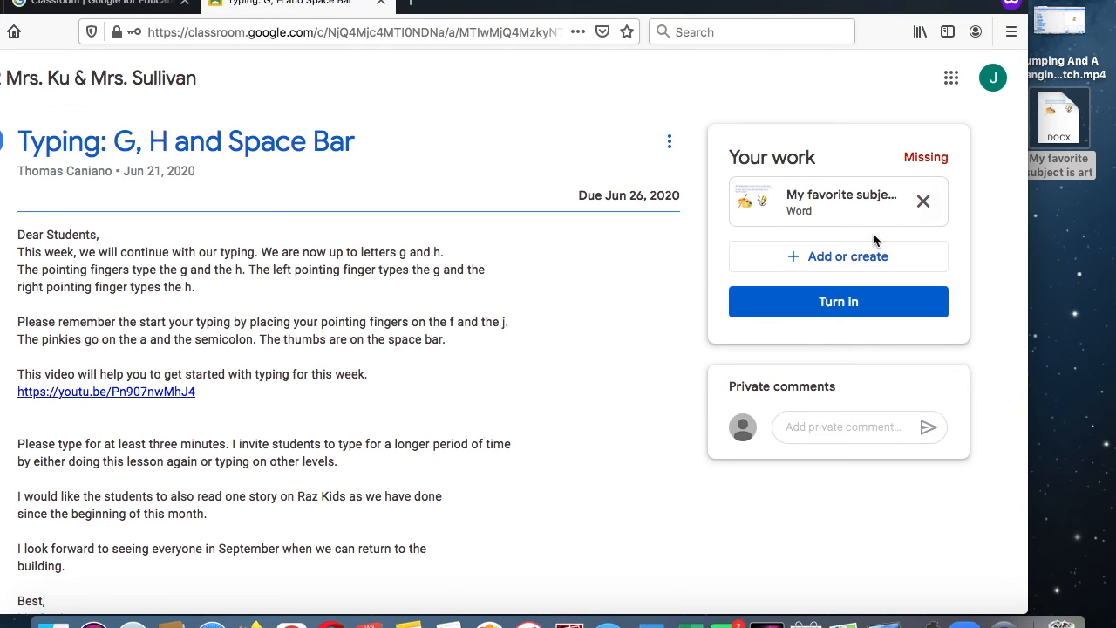
- Create a new Google Docs document for the assignment and insert the blue favorite-subject paragraph from the Word document, ending with a new line
drag(802, 9, 898, 4)
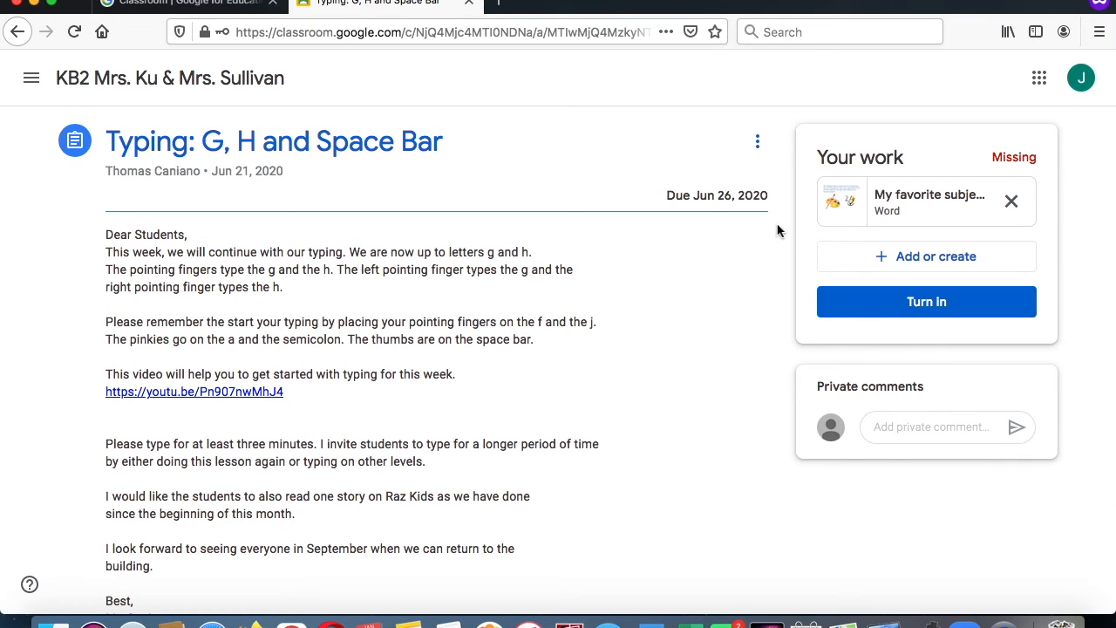
click(882, 258)
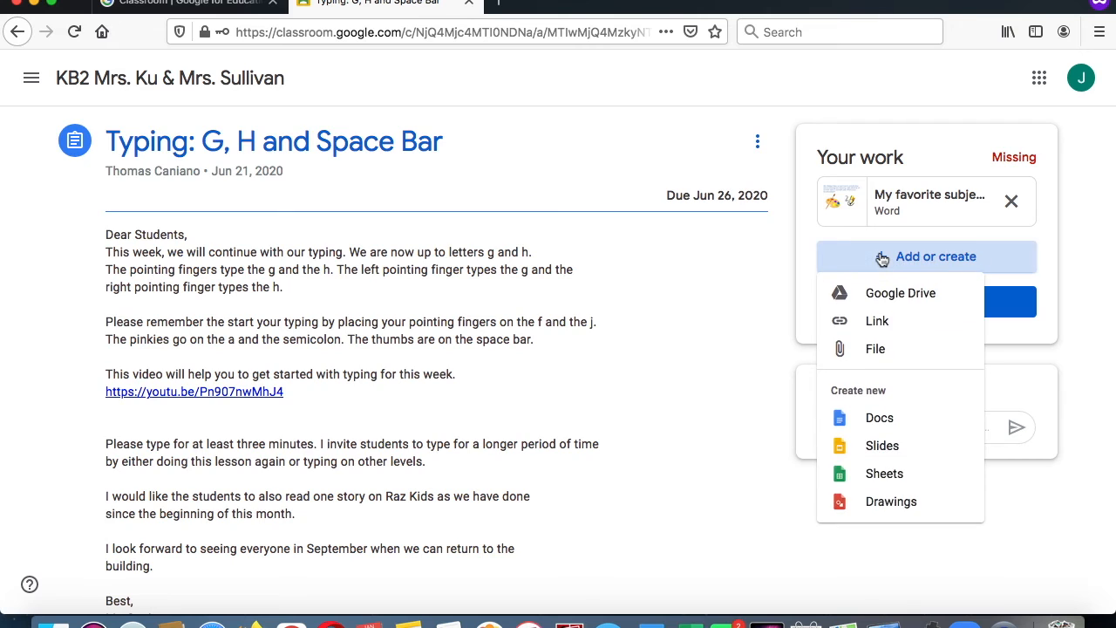
click(883, 418)
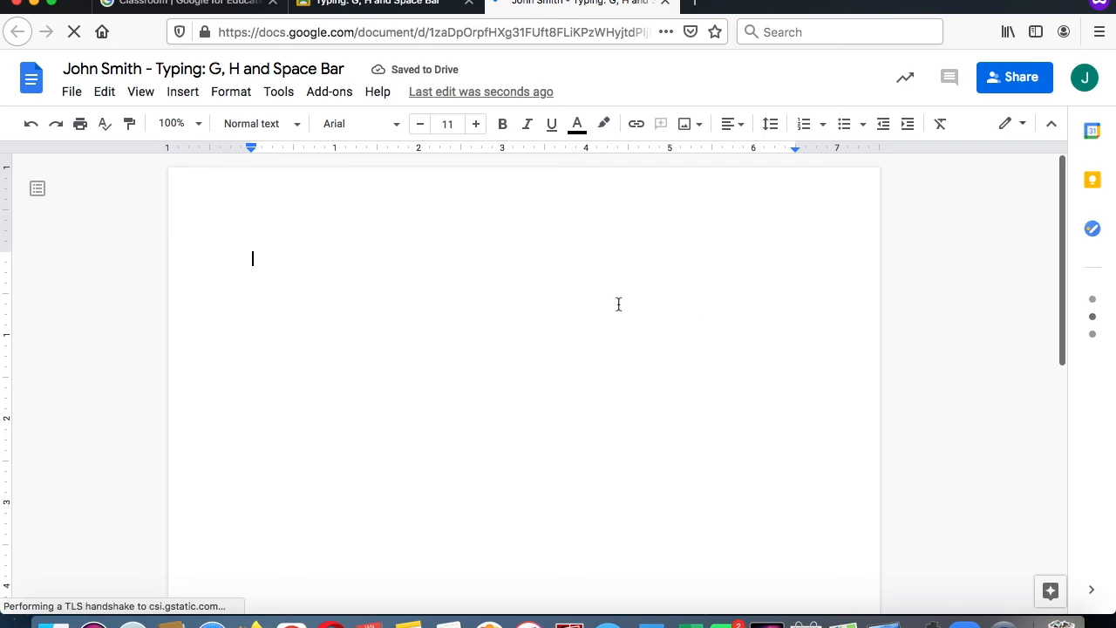
text(My favorite subject is art. I love to draw and paint. Mrs. Matsias helps us learn how to correctly draw and my drawings are improving. I also attend an art summer camp in July each year. What is your favorite subject?)
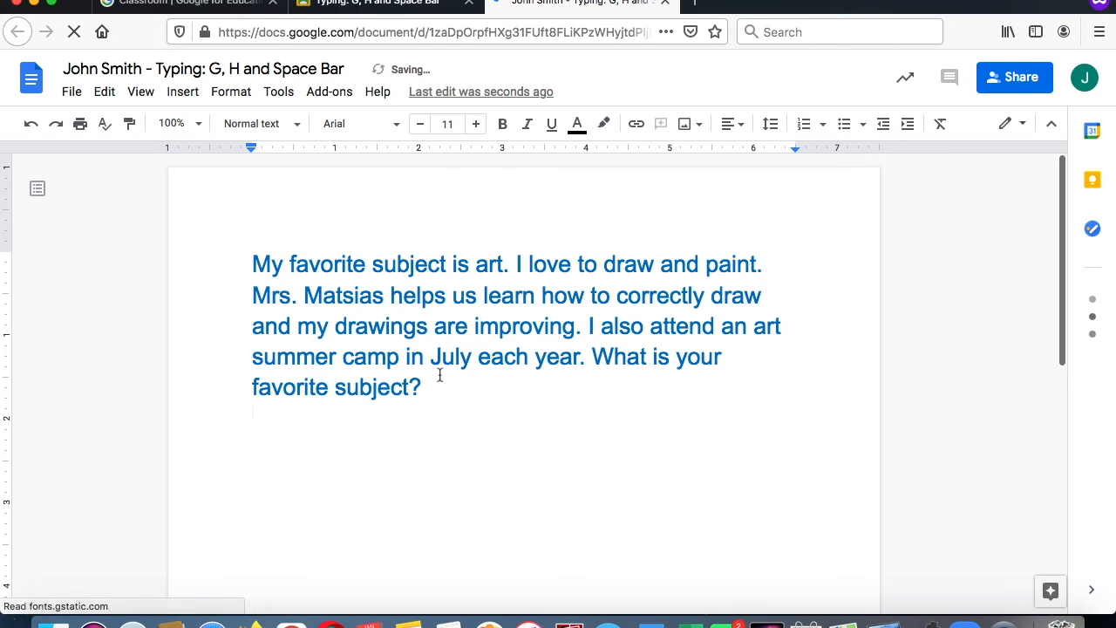
key(Return)
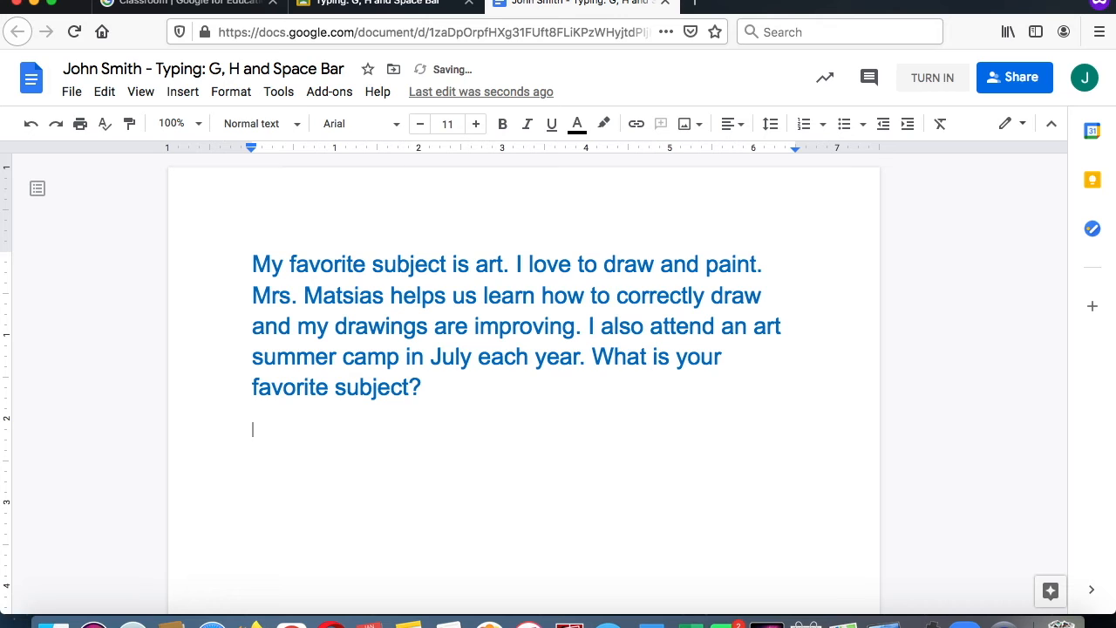
- Search the web images for "draw" and insert the picture of a hand holding a pencil below the paragraph
click(184, 93)
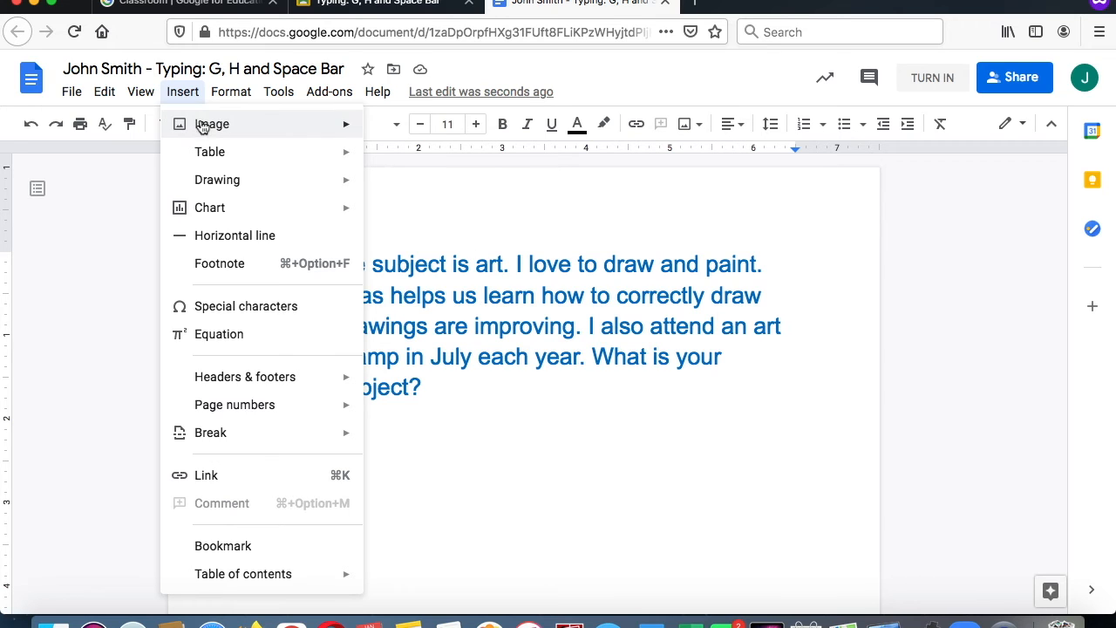
mouse_move(202, 128)
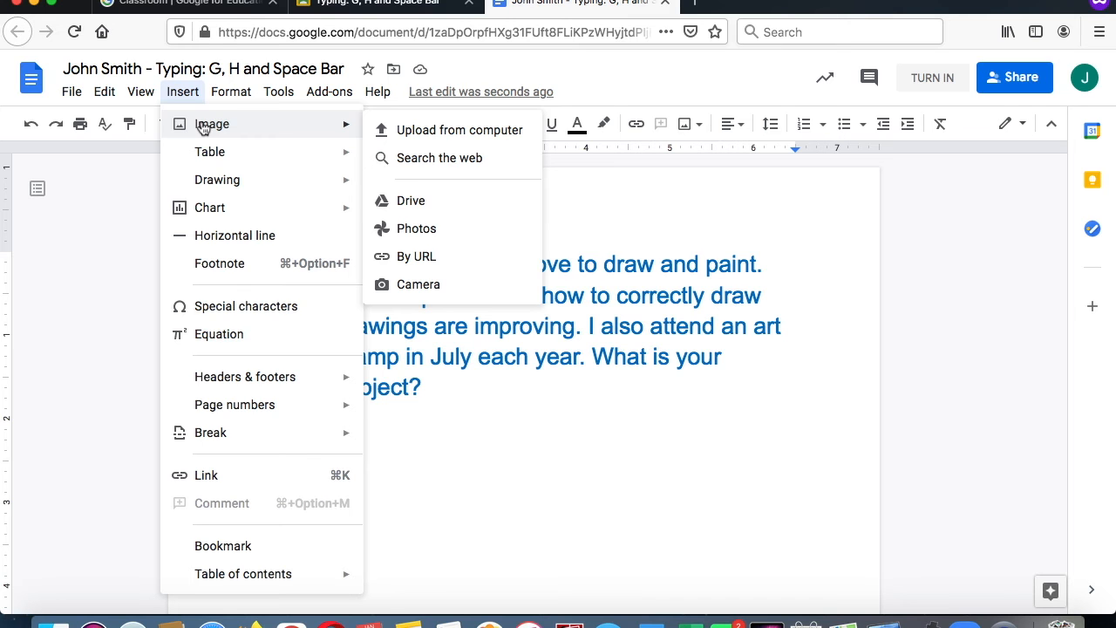
mouse_move(230, 95)
mouse_move(185, 94)
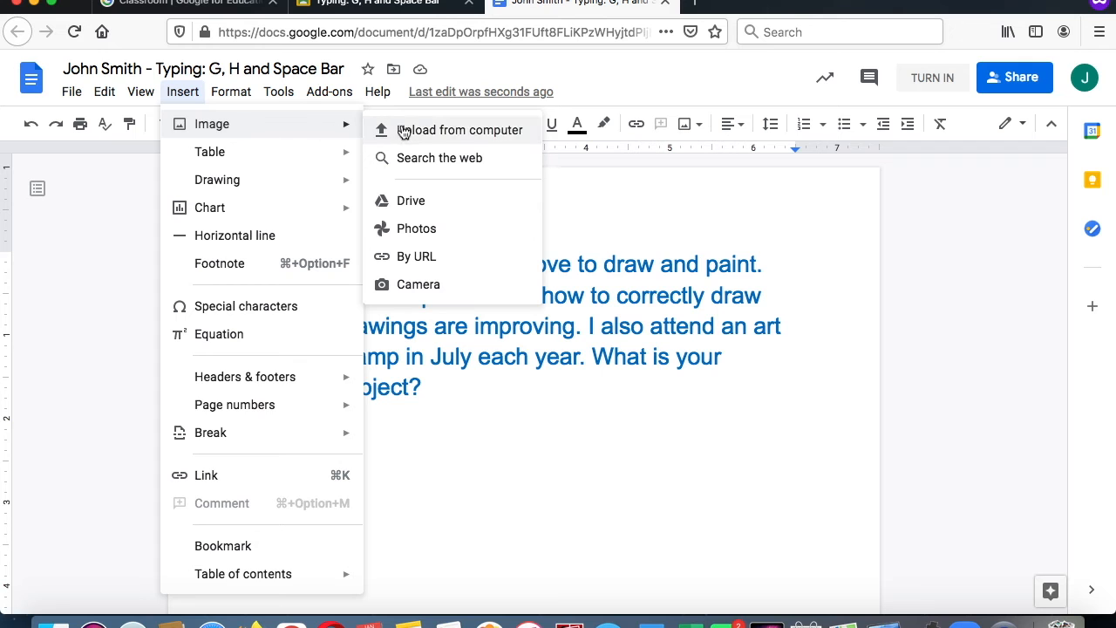
click(416, 161)
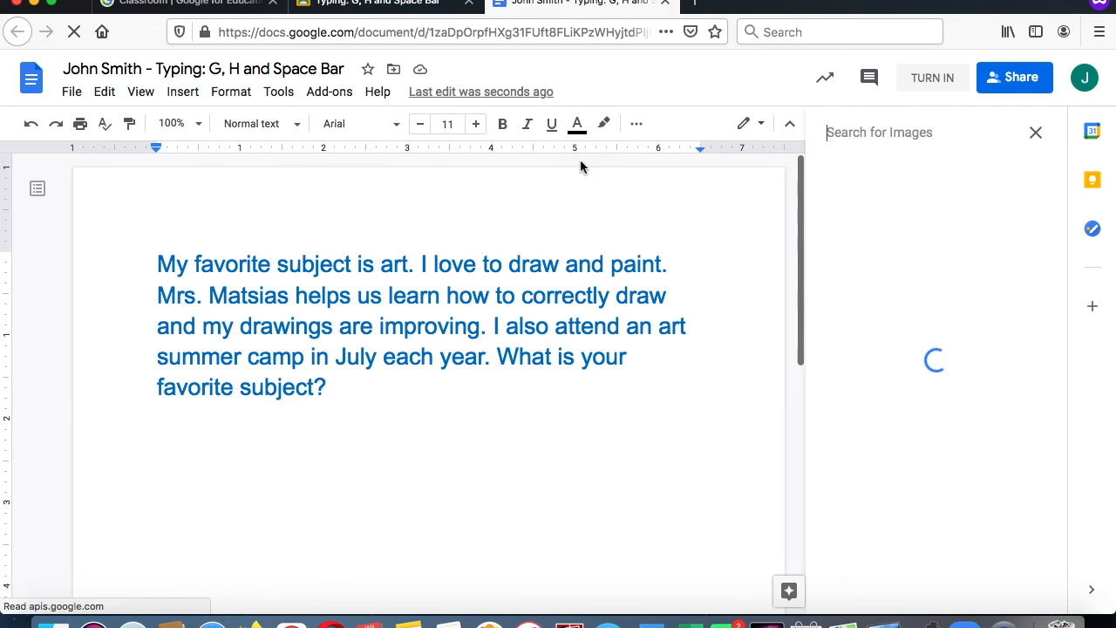
text(draw)
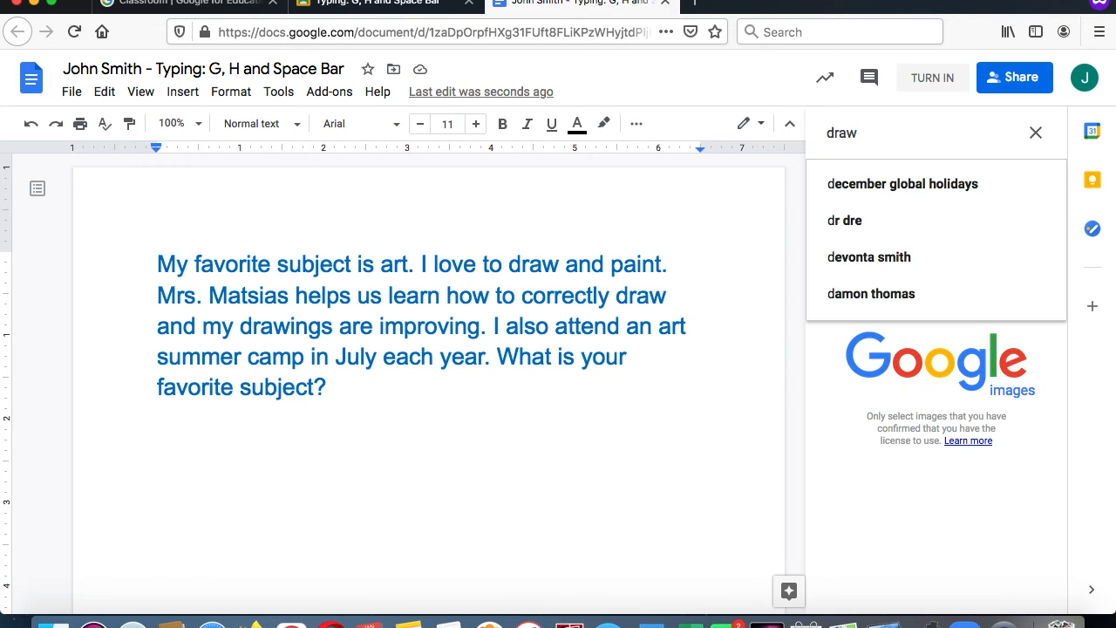
key(Return)
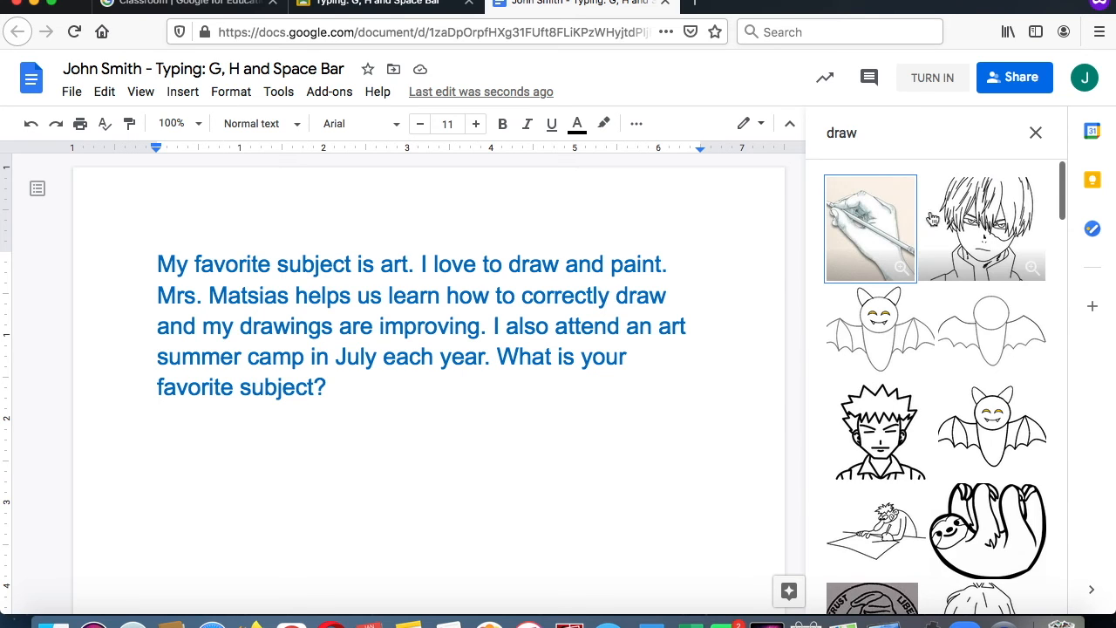
click(852, 243)
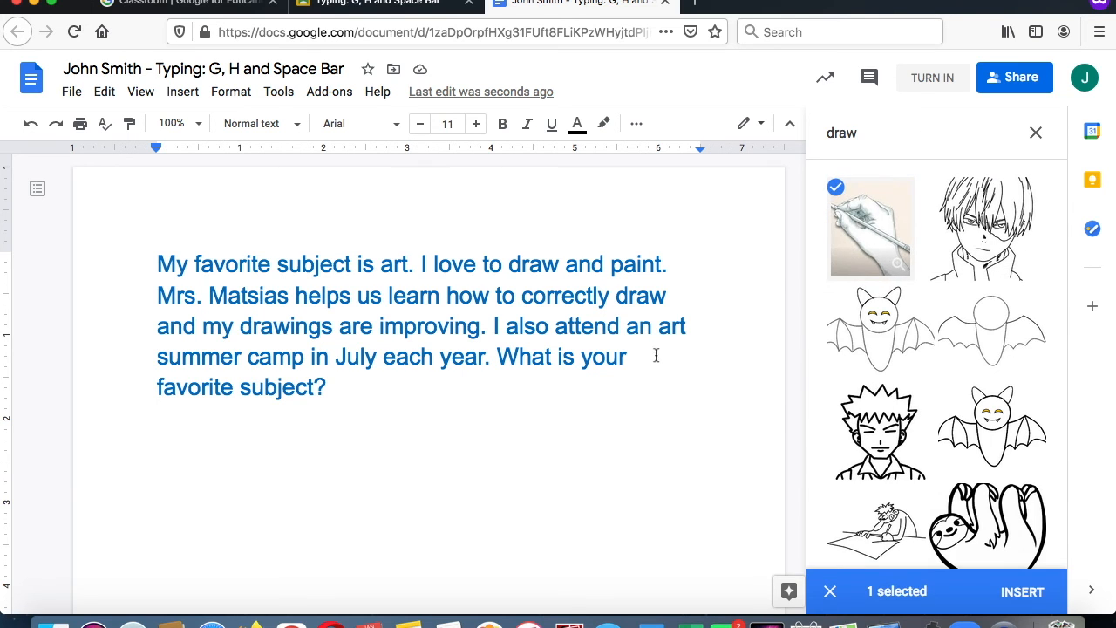
click(1022, 593)
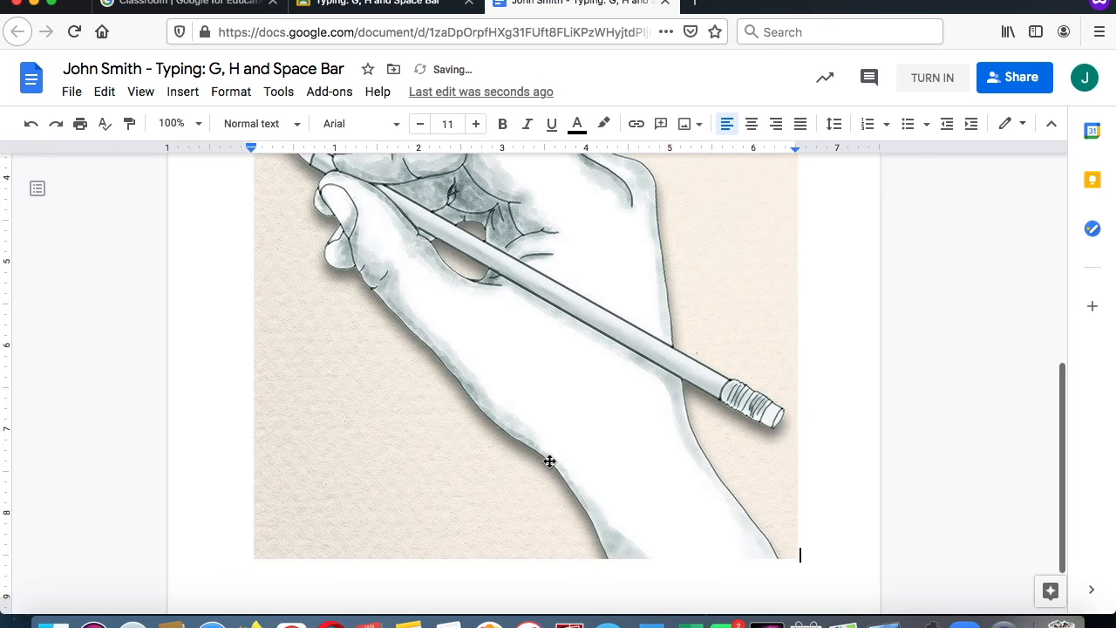
- Shrink the hand-with-pencil picture proportionally to about 1.5 inches wide
scroll(497, 261, up, 3)
click(496, 274)
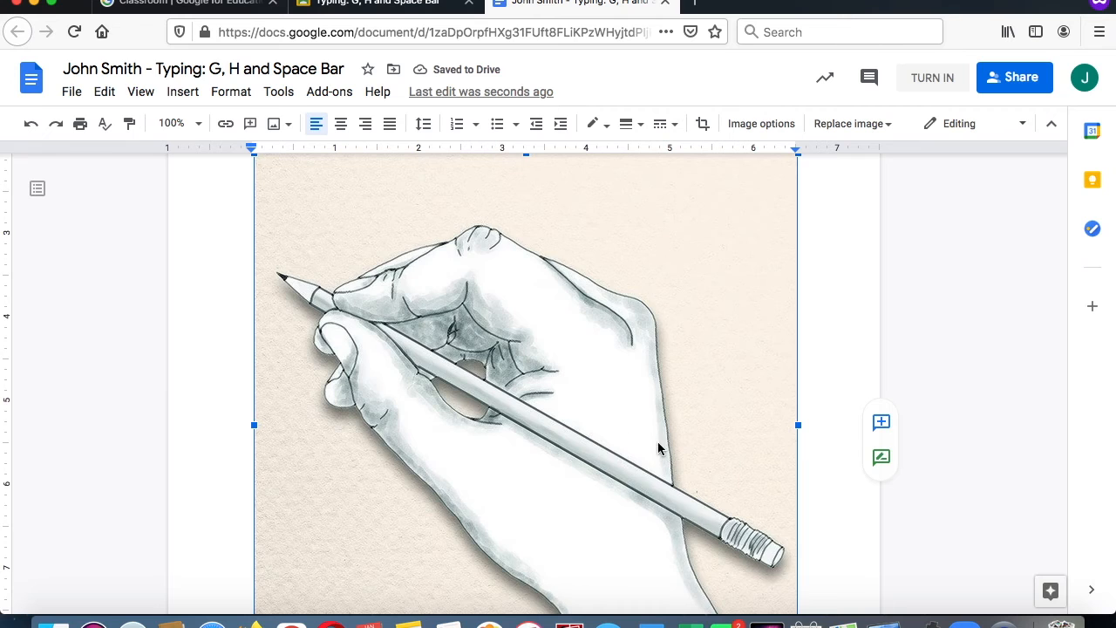
scroll(660, 448, down, 5)
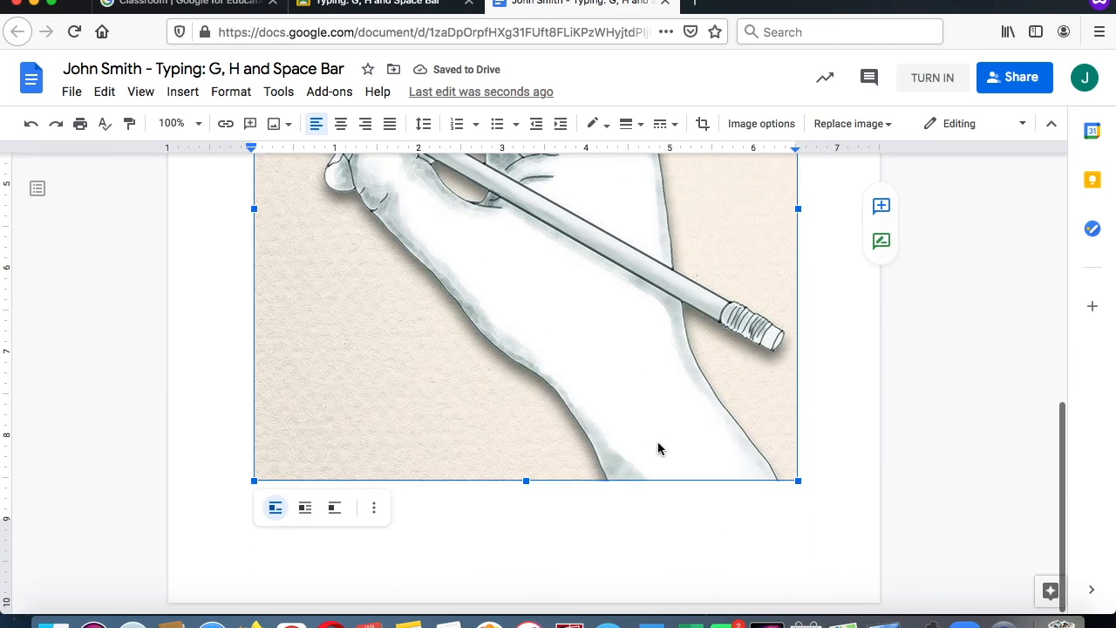
drag(798, 481, 438, 171)
scroll(491, 242, up, 6)
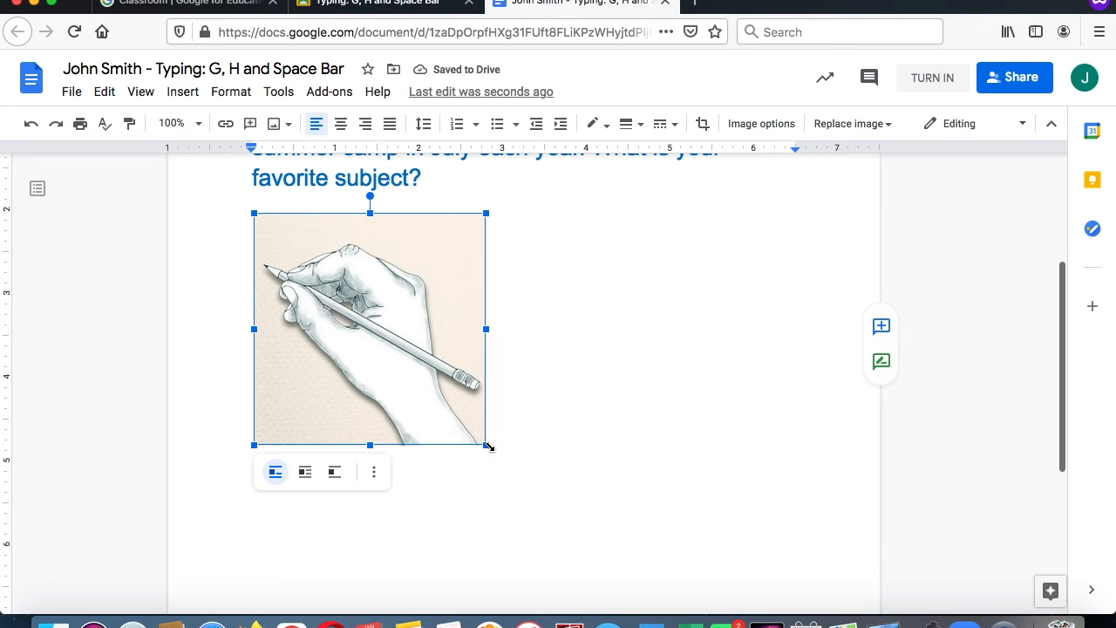
drag(489, 446, 385, 343)
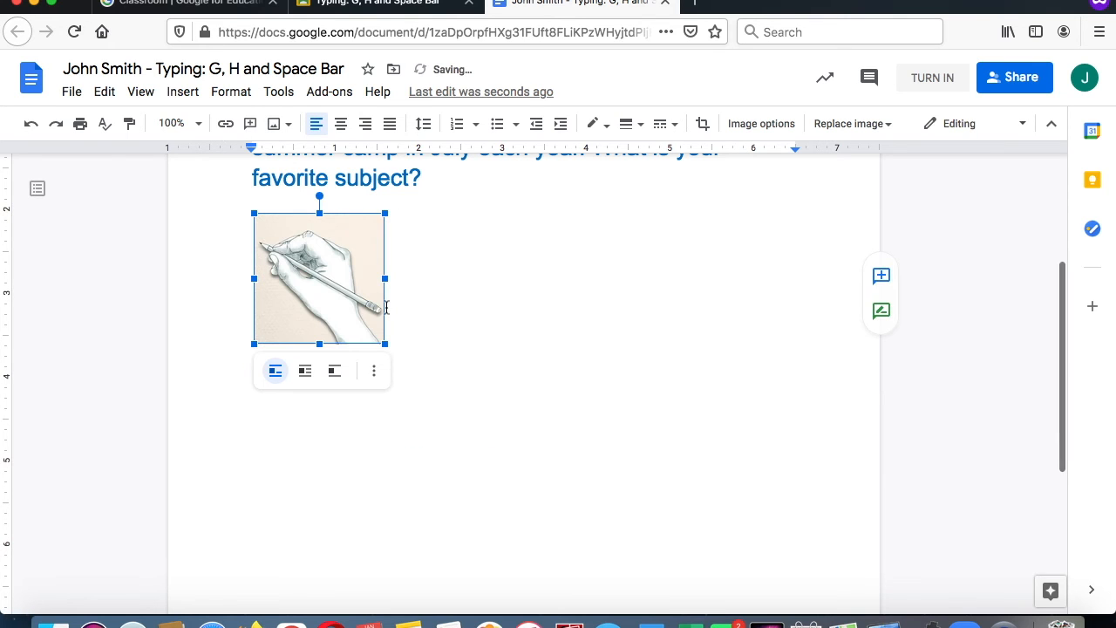
scroll(659, 222, up, 5)
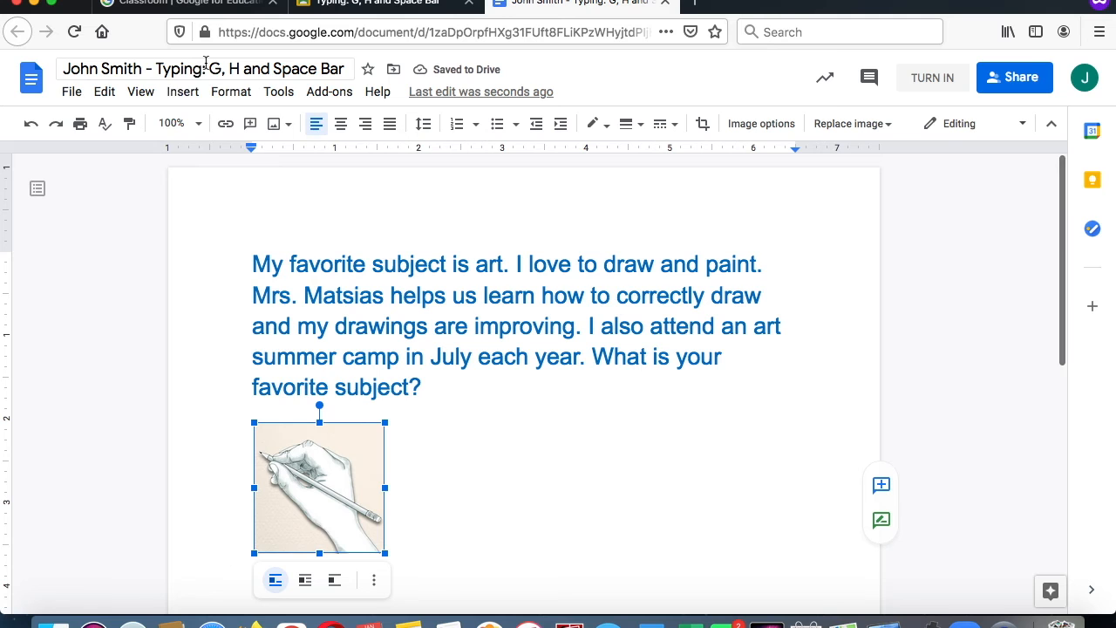
- With the pencil picture still selected, search the web images for "paint" and insert the picture of paint bowls with brushes
click(181, 93)
mouse_move(261, 129)
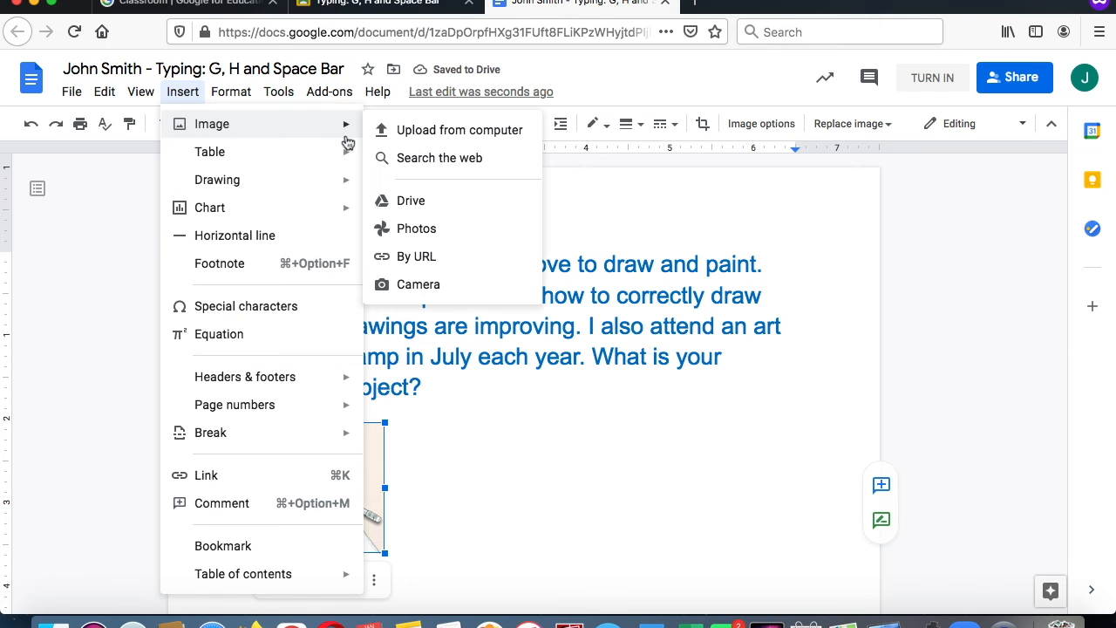
click(439, 158)
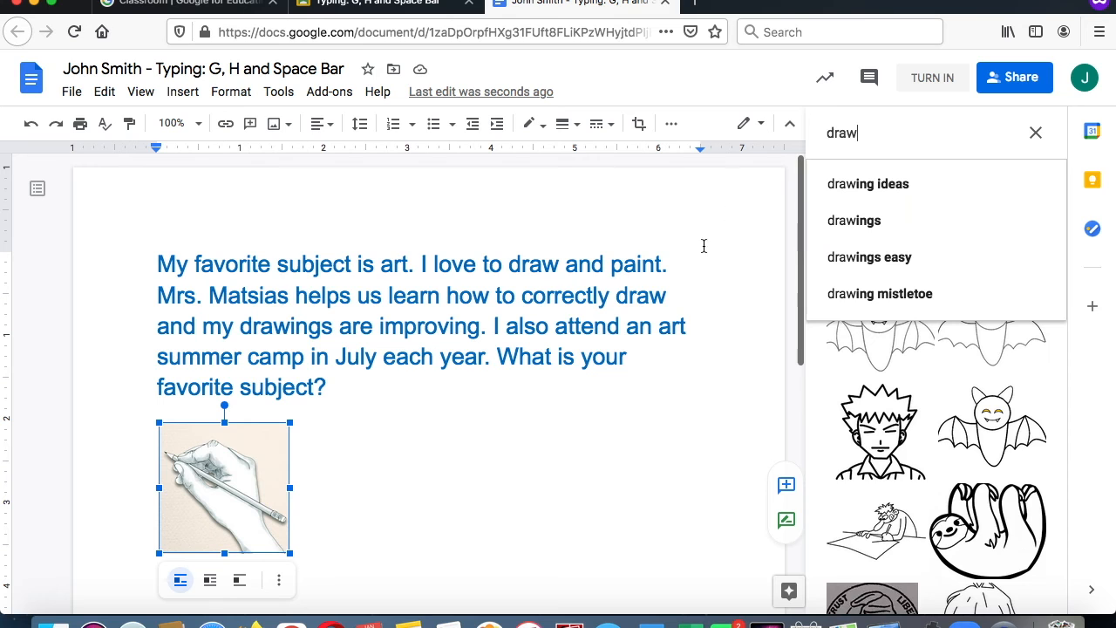
key(BackSpace)
key(BackSpace)
key(BackSpace)
key(BackSpace)
text(pa)
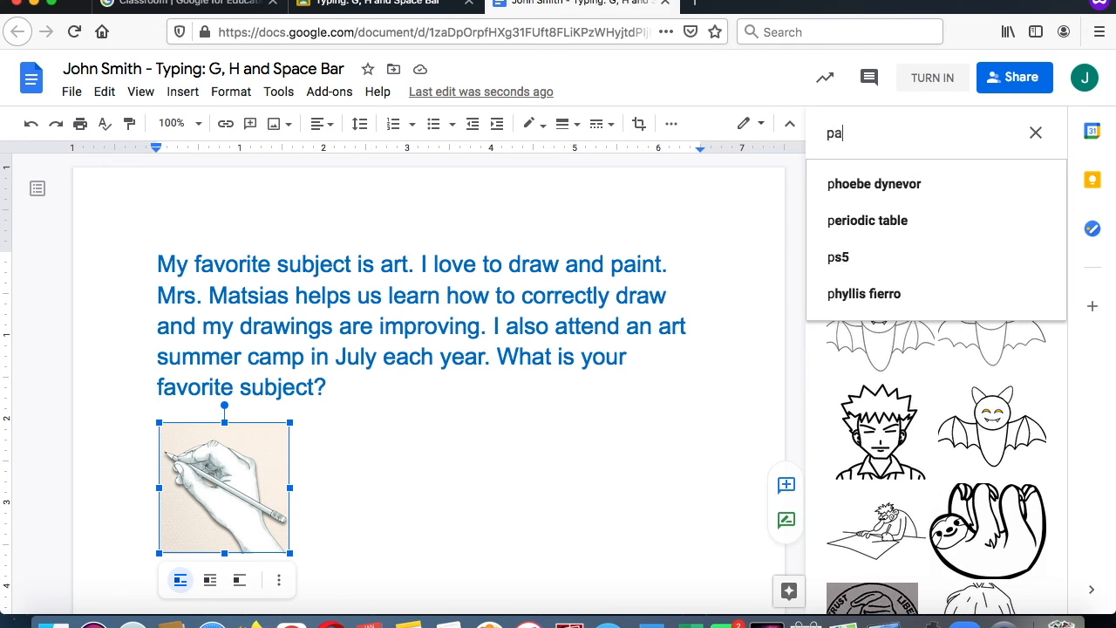
text(int)
key(Return)
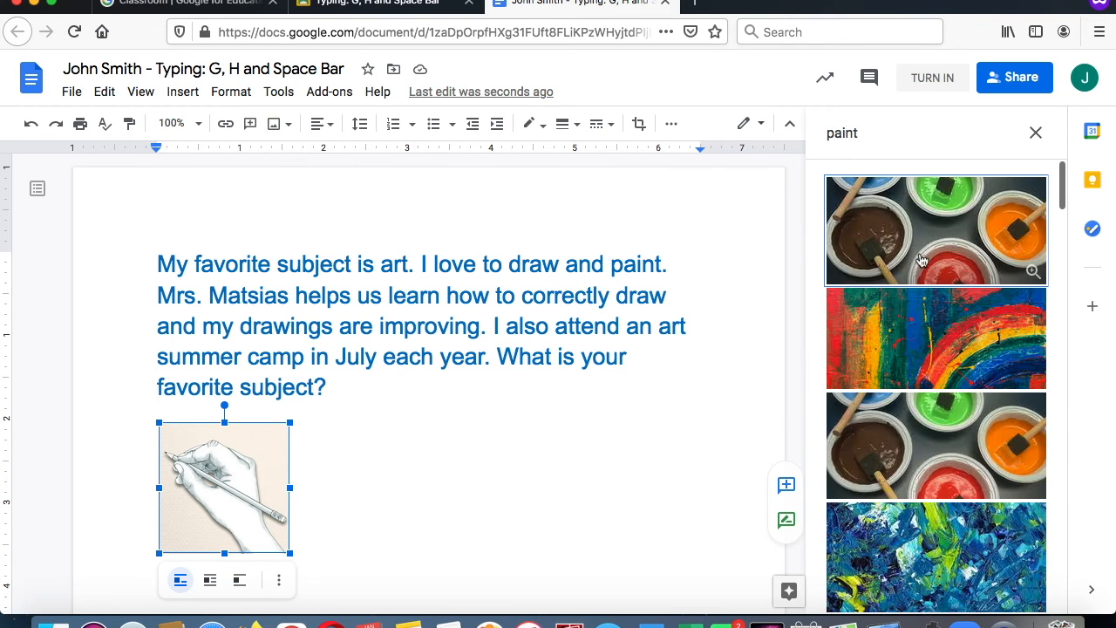
click(888, 441)
click(1022, 592)
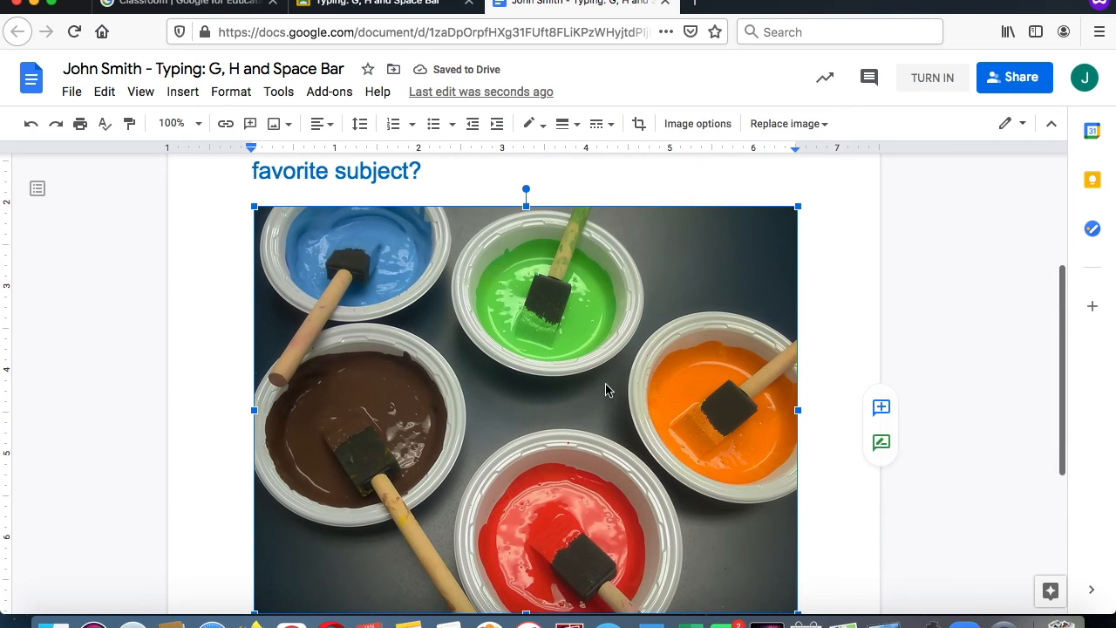
- Shrink the paint bowls picture proportionally to about 2 inches wide
scroll(593, 353, down, 3)
drag(798, 480, 446, 219)
scroll(410, 288, up, 2)
scroll(404, 388, down, 10)
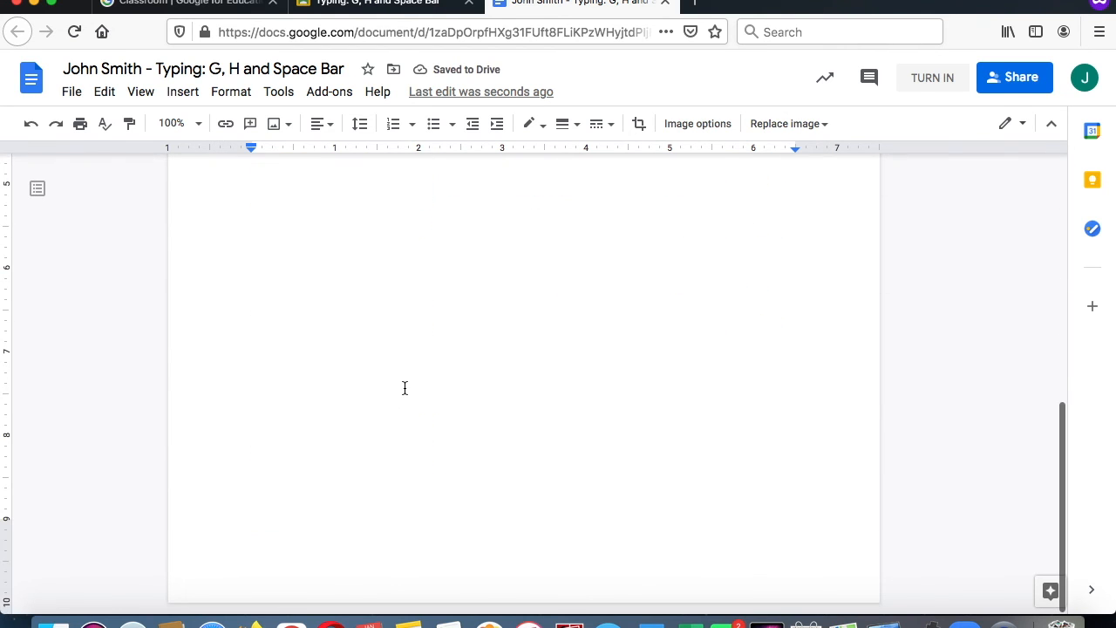
scroll(405, 388, up, 5)
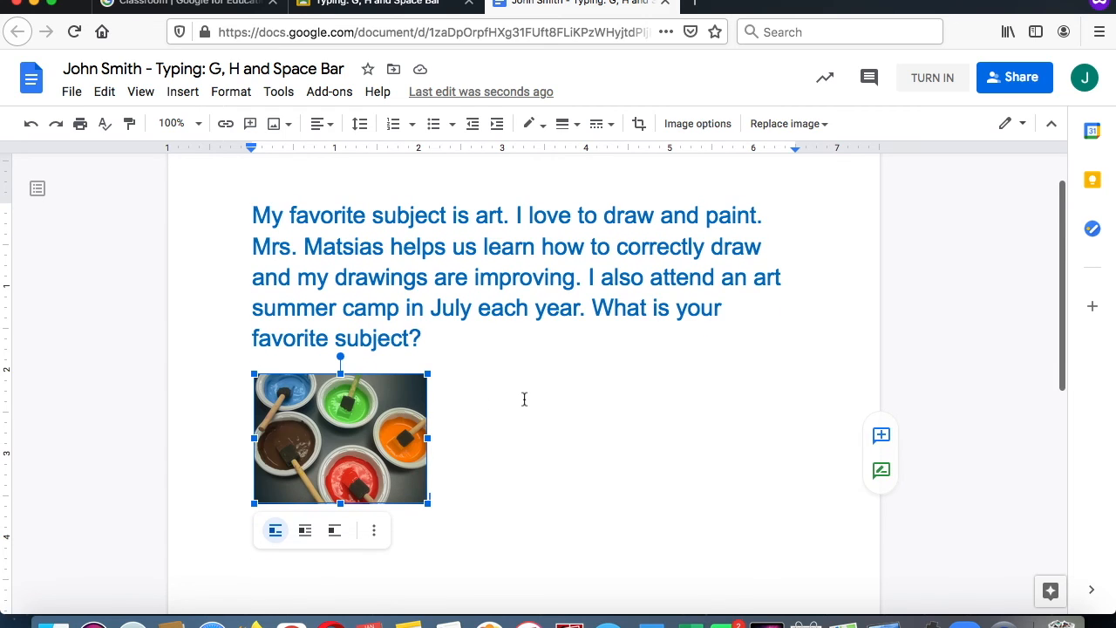
- Undo the resizing and insertion of the paint bowls picture to restore the hand-with-pencil picture
click(28, 126)
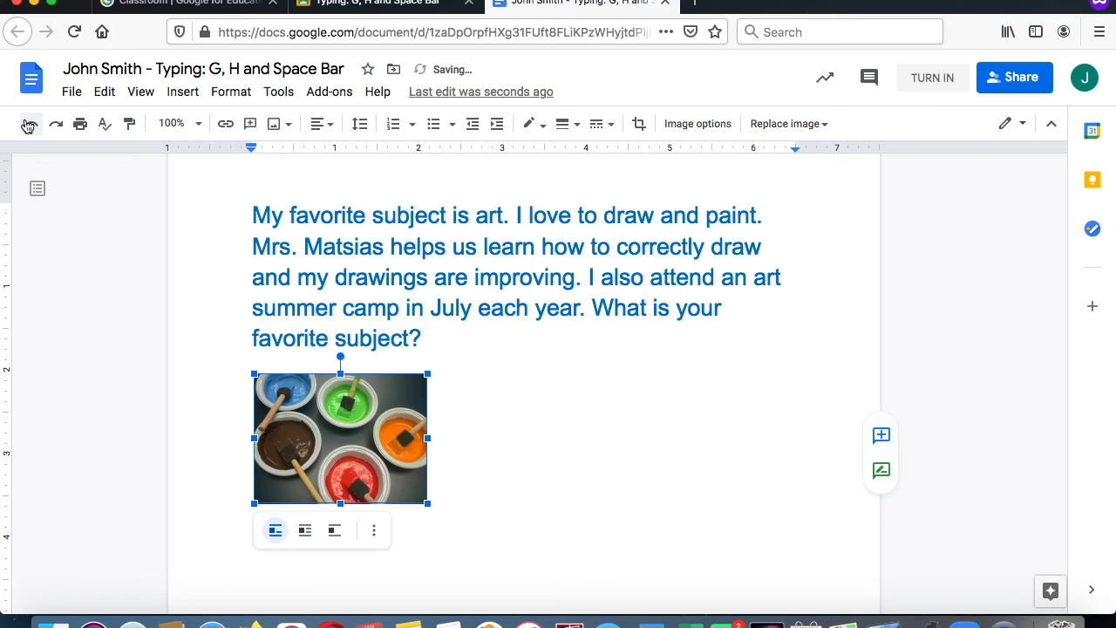
click(29, 128)
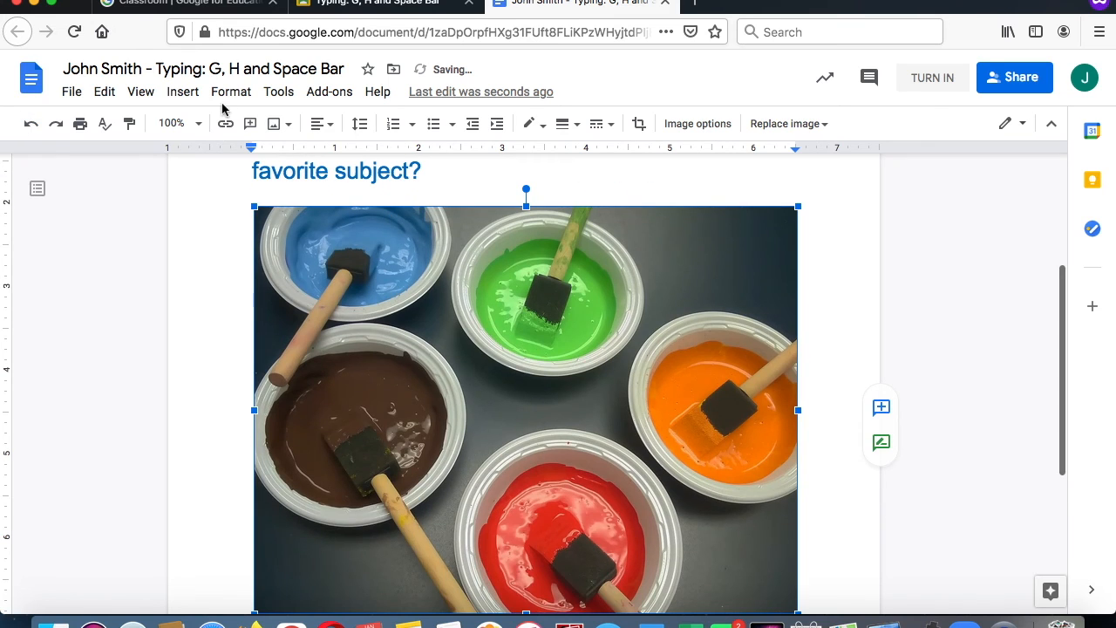
click(30, 127)
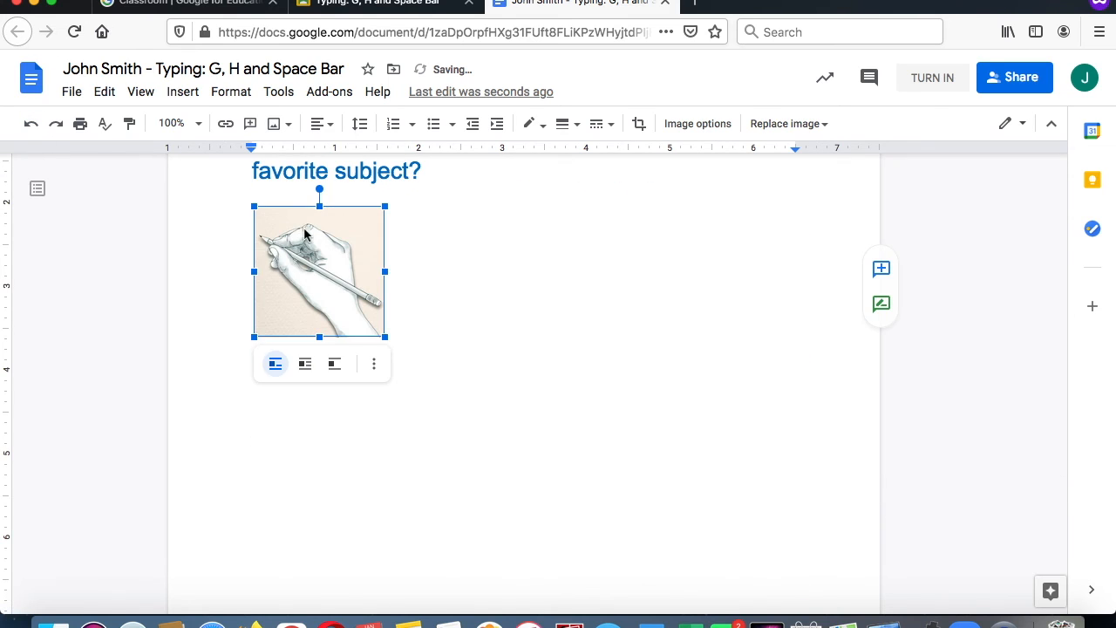
- Add a new line after the pencil picture and insert the rainbow painting from the "paint" web image results there
click(496, 297)
key(Return)
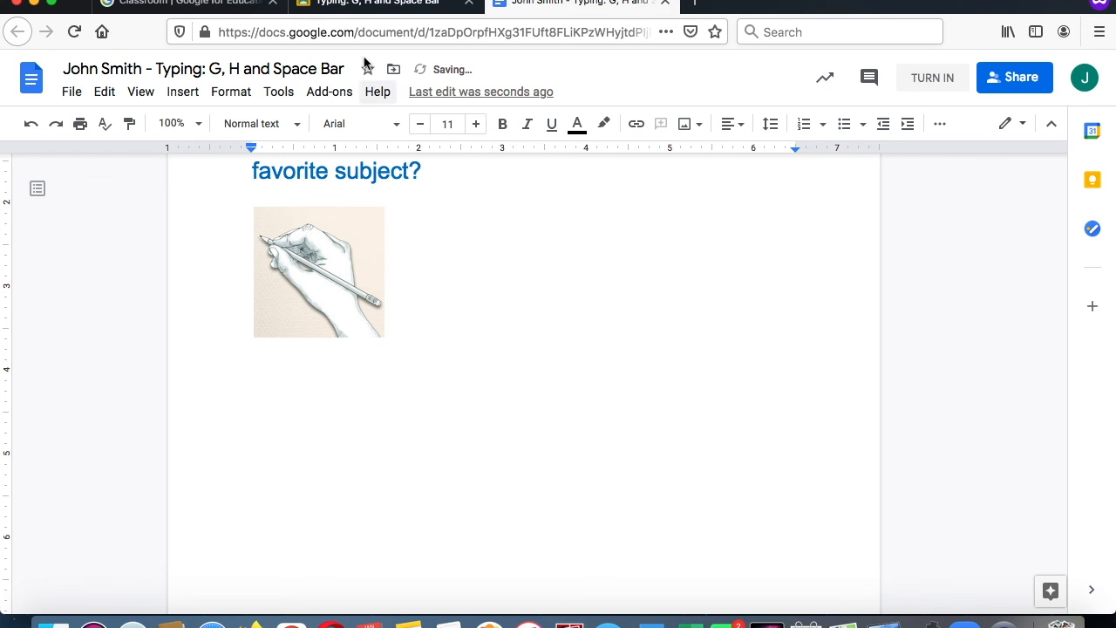
click(187, 95)
mouse_move(234, 94)
mouse_move(186, 95)
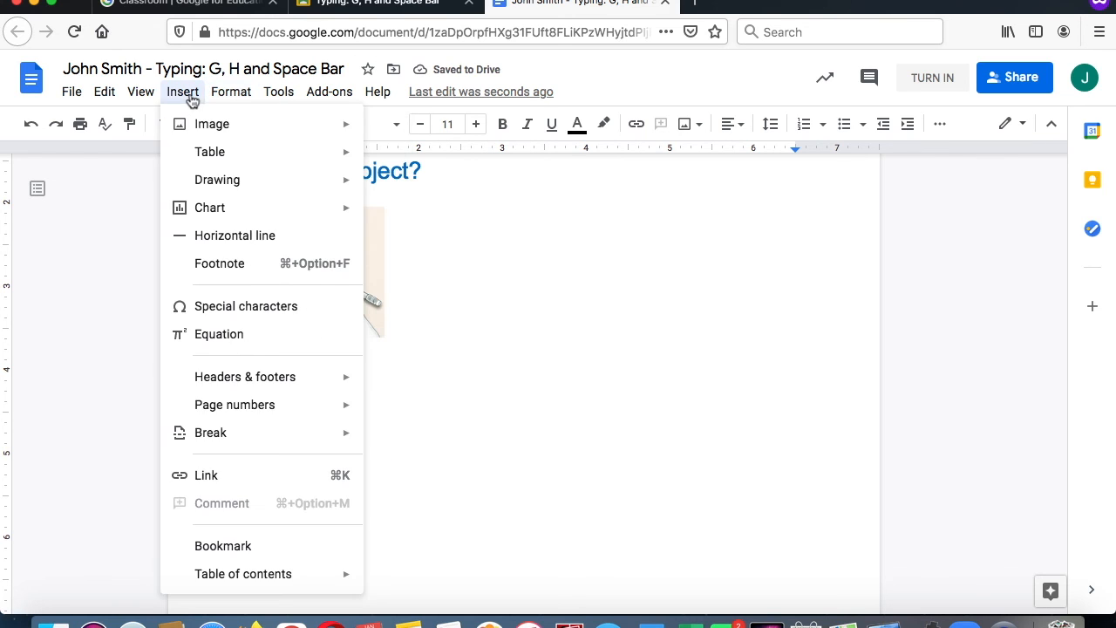
mouse_move(319, 128)
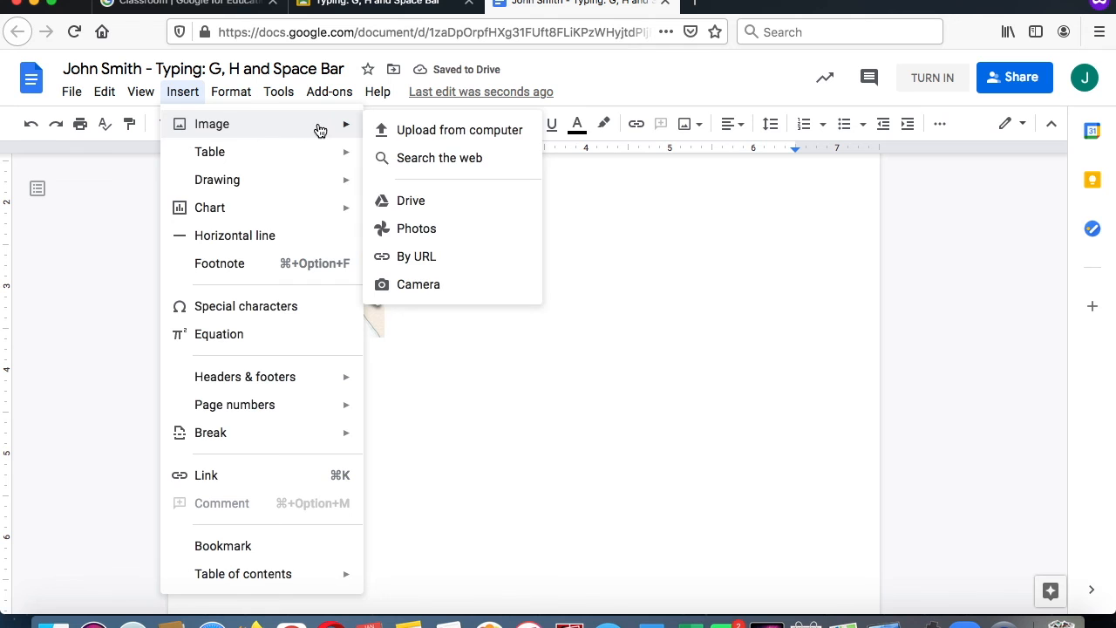
click(436, 159)
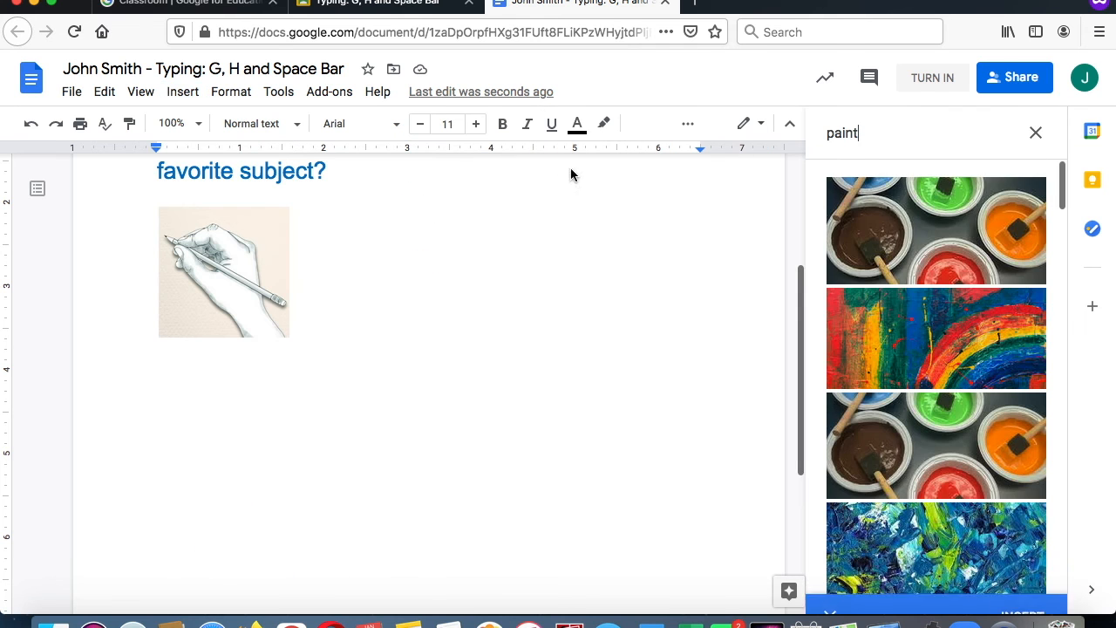
click(918, 391)
click(918, 394)
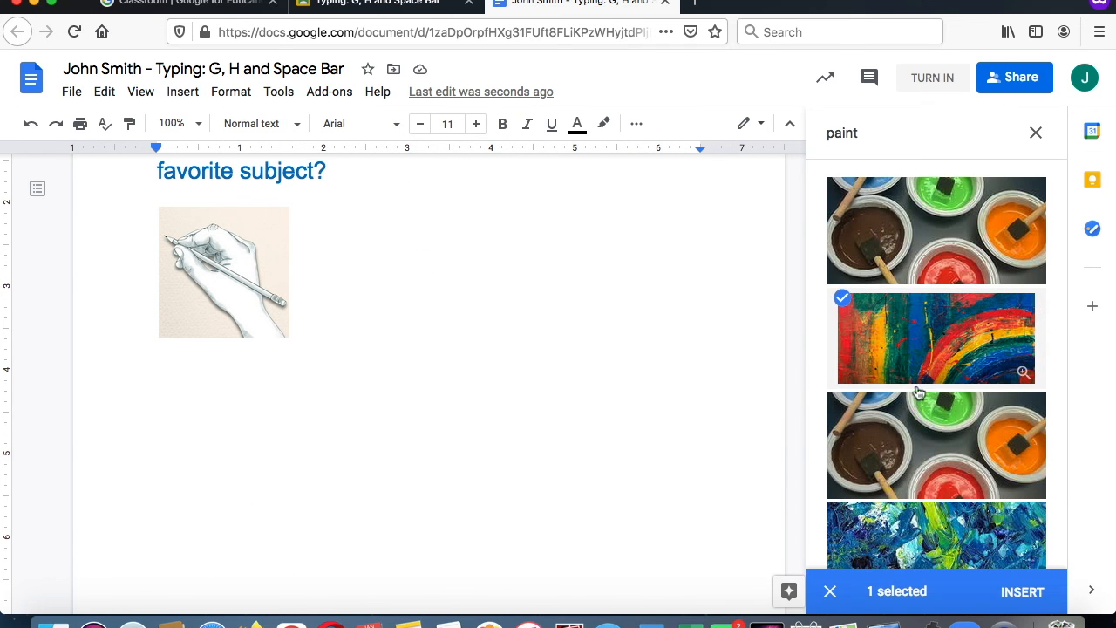
click(1032, 592)
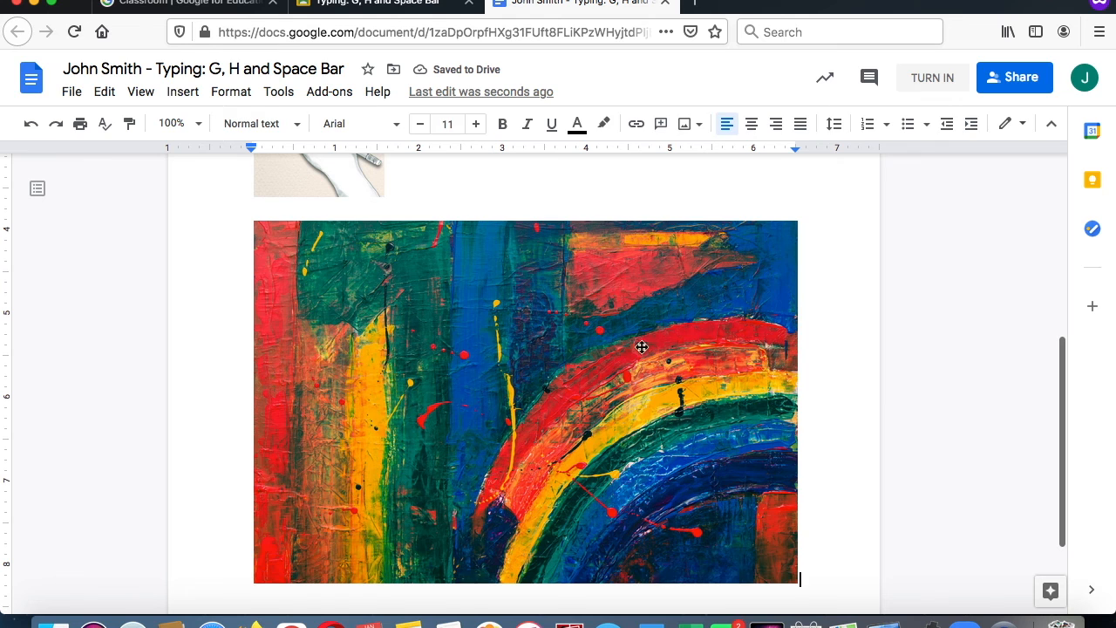
- Shrink the rainbow painting proportionally to about 3 inches wide and deselect it
click(642, 347)
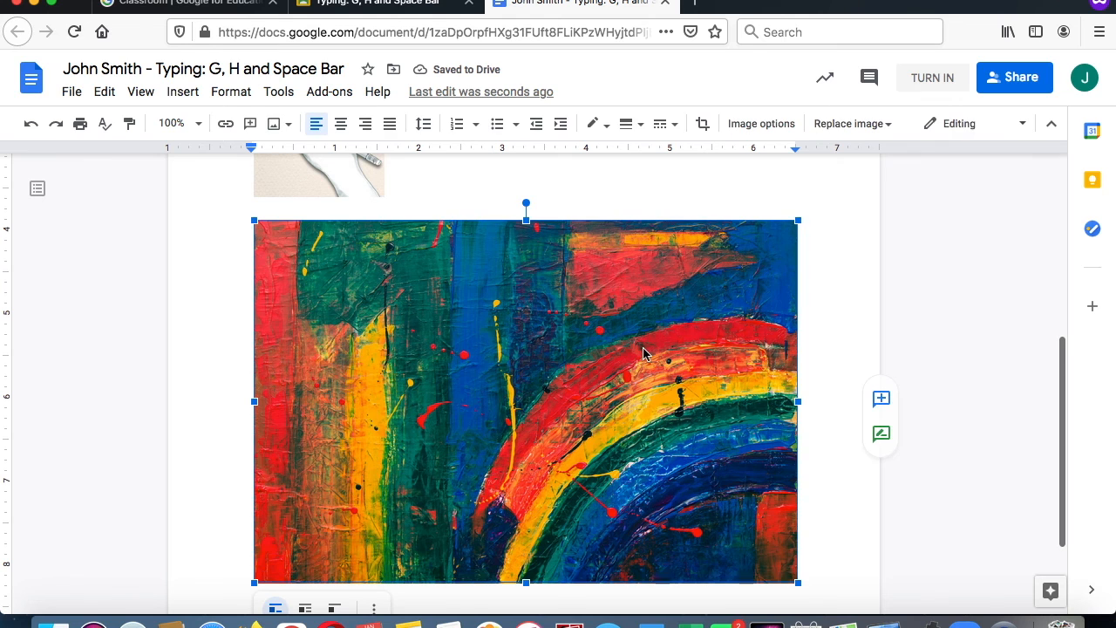
drag(800, 584, 512, 331)
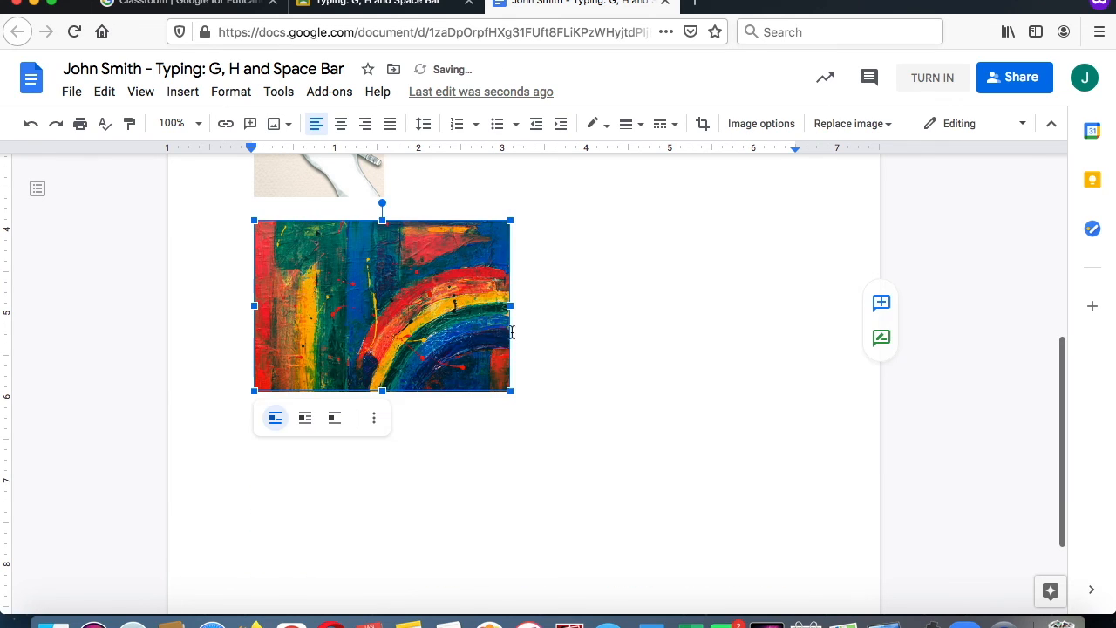
scroll(686, 358, up, 3)
click(701, 354)
scroll(701, 354, up, 2)
scroll(700, 354, up, 2)
scroll(482, 277, down, 3)
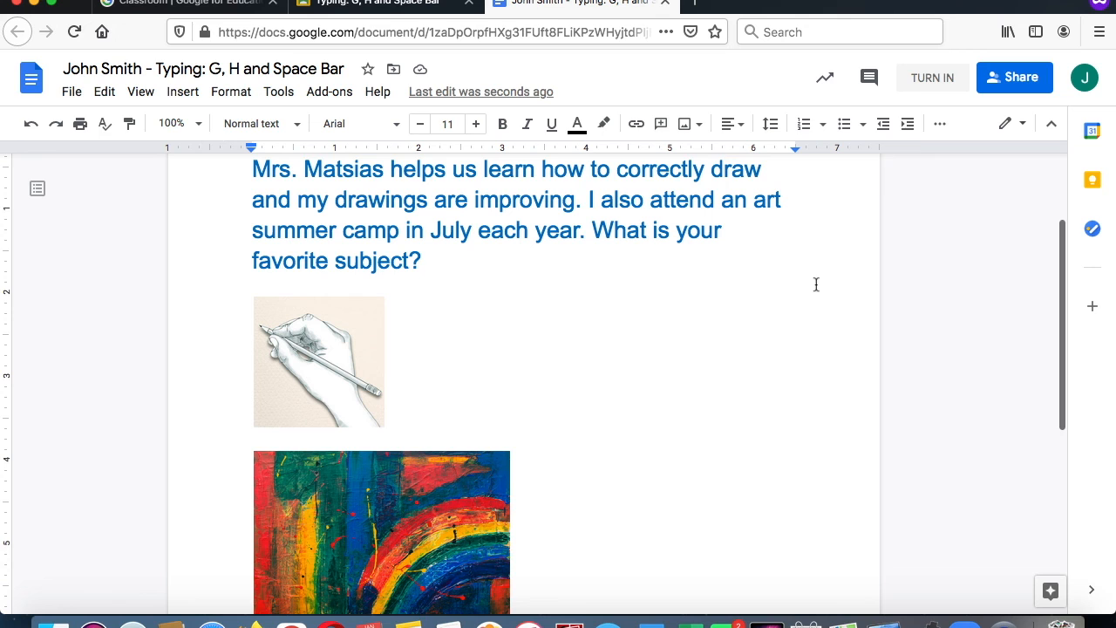
- Start turning in the finished Google Docs document for the "Typing: G, H and Space Bar" assignment
click(940, 81)
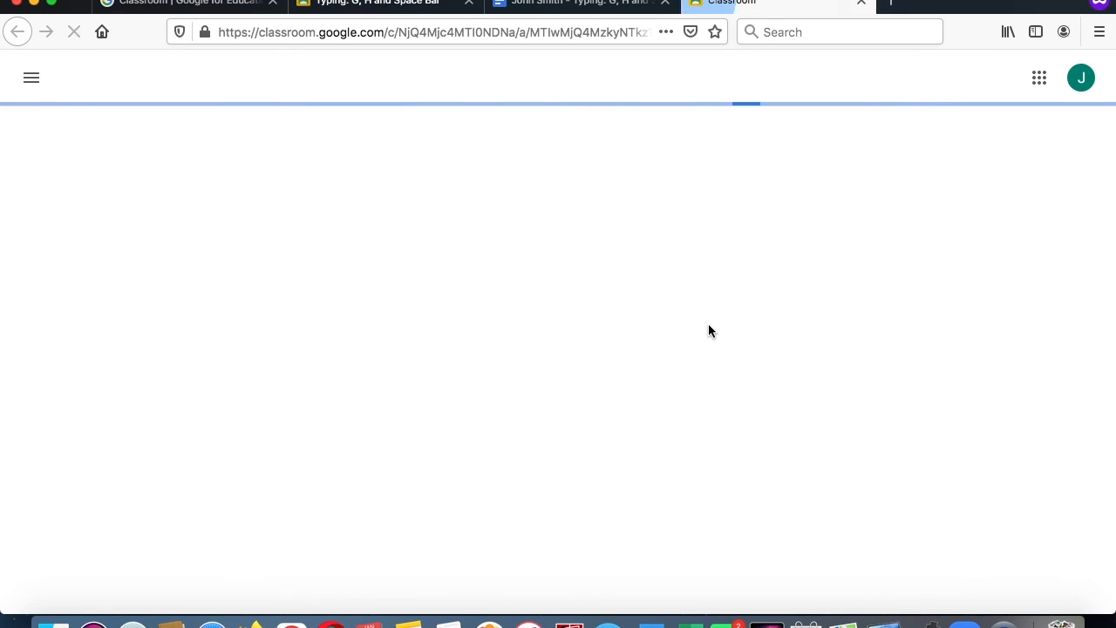